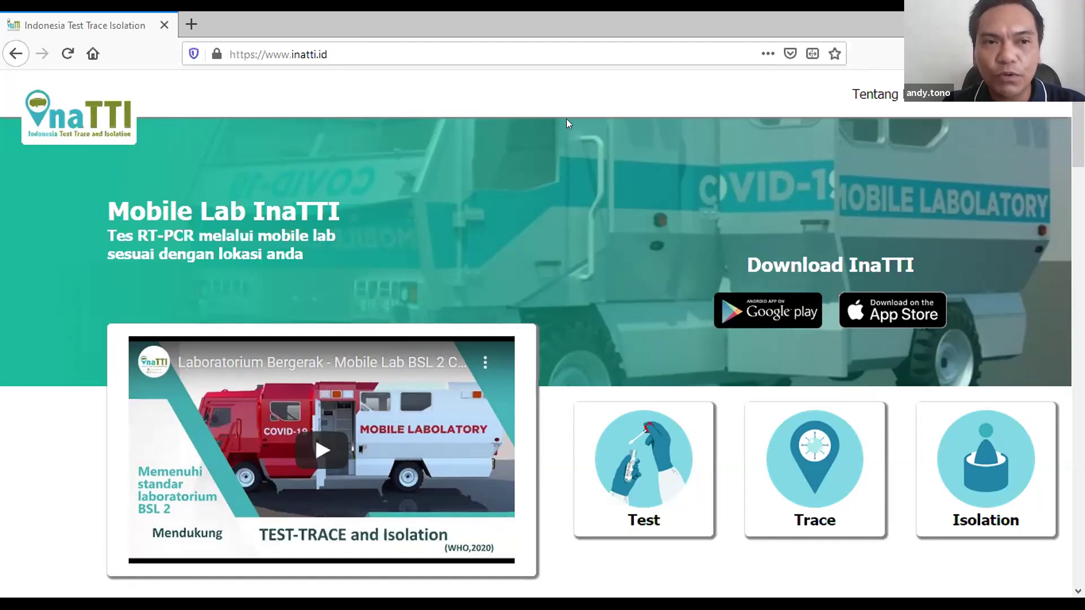
Step: Bring Firefox to the front and go to InaTTI's Masuk login page
{"action": "left_click", "coordinate": [497, 116]}
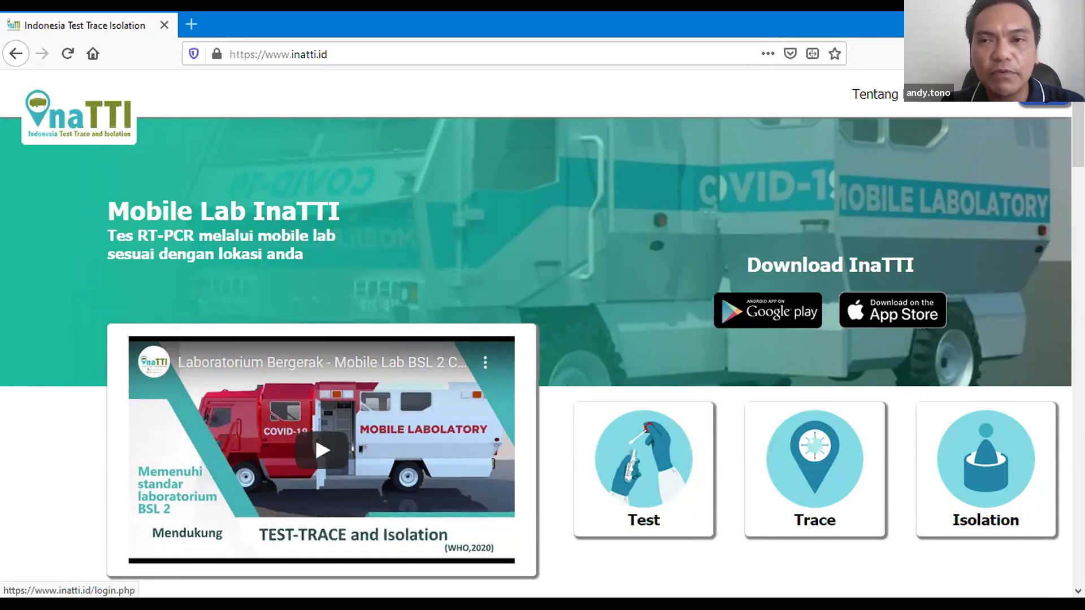
{"action": "left_click", "coordinate": [1044, 98]}
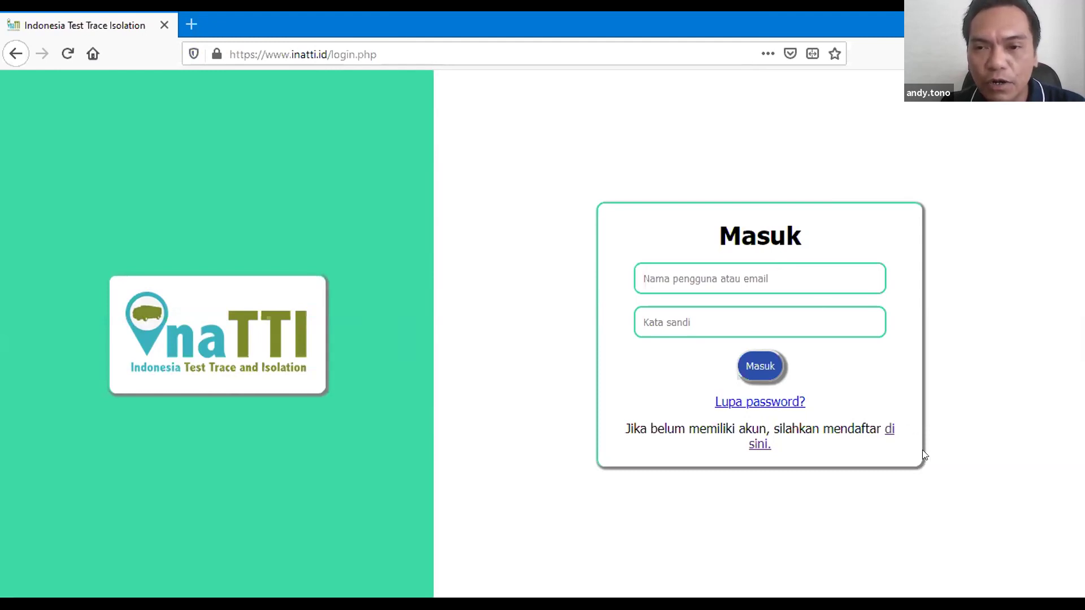
Step: Follow the 'di sini' link below the login form to reach the Daftar page
{"action": "left_click", "coordinate": [889, 431]}
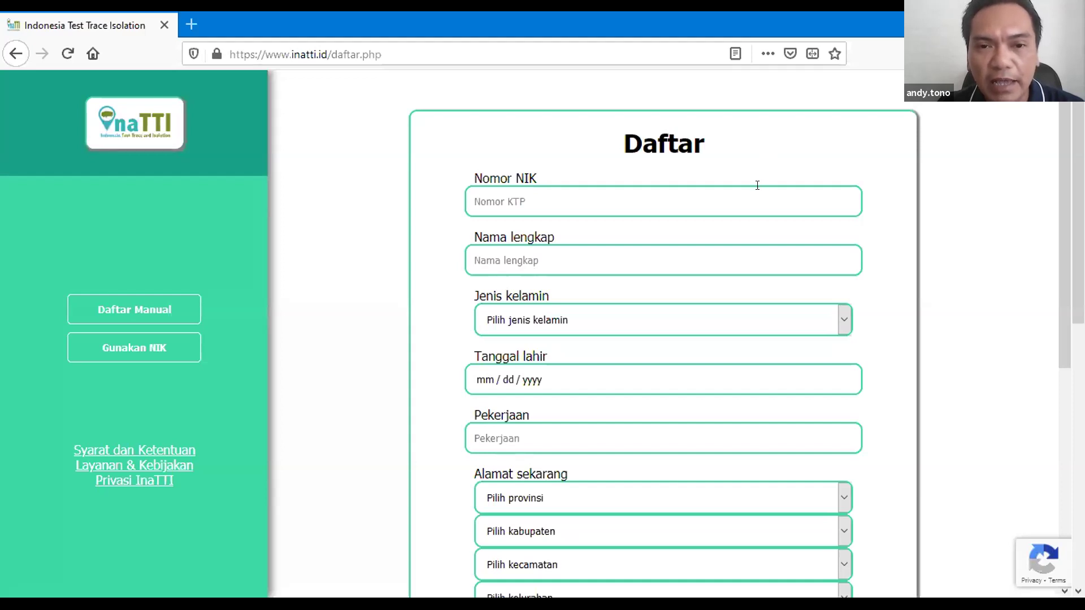
Step: Scroll down the Daftar form and look through the province list without choosing one
{"action": "scroll", "coordinate": [605, 333], "scroll_direction": "down", "scroll_amount": 2}
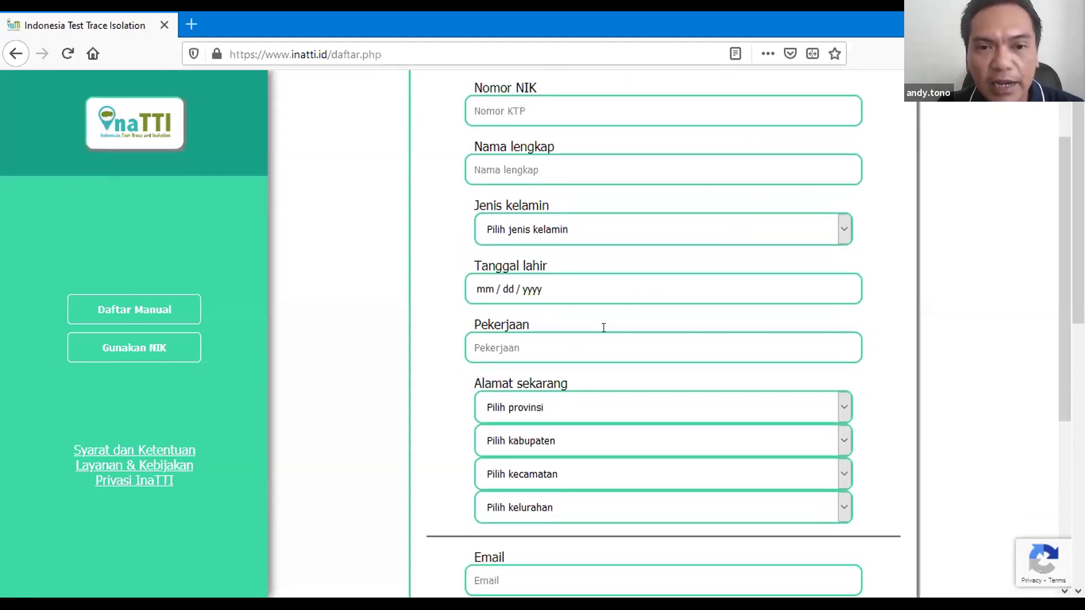
{"action": "scroll", "coordinate": [604, 327], "scroll_direction": "down", "scroll_amount": 2}
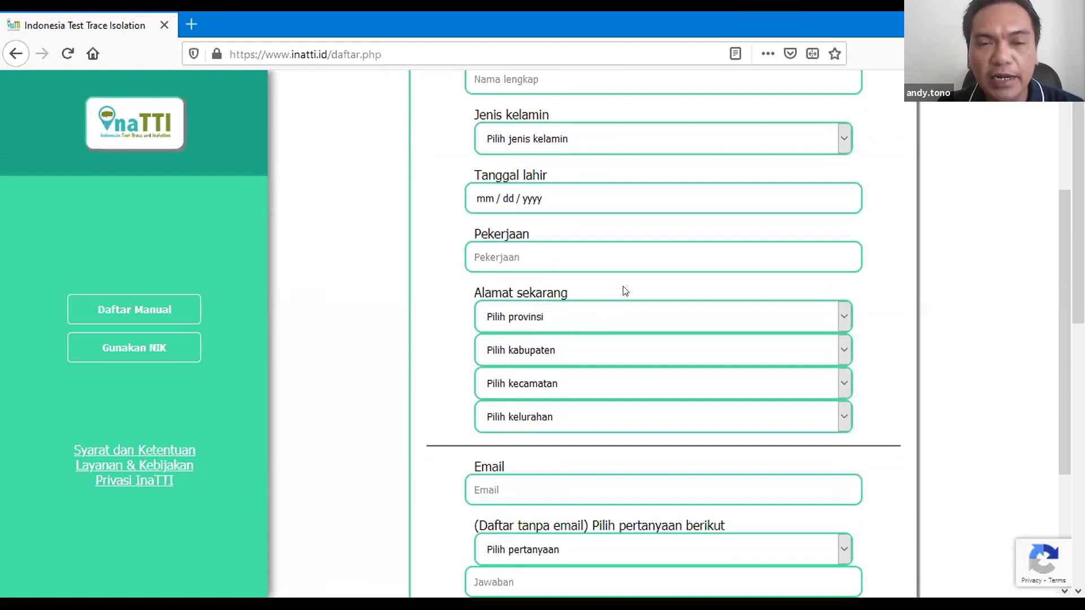
{"action": "left_click", "coordinate": [538, 317]}
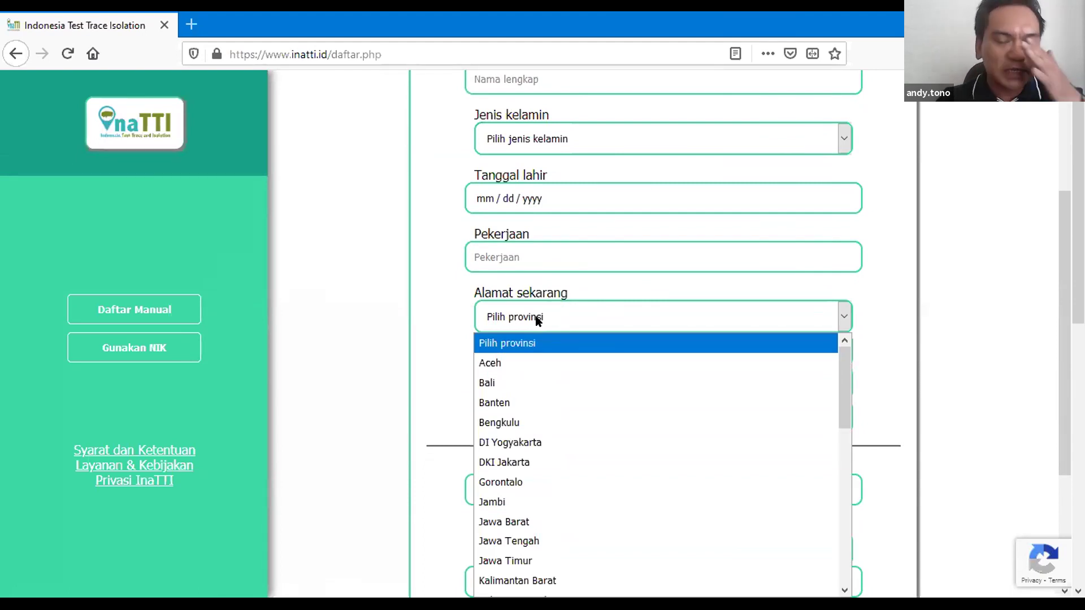
{"action": "left_click", "coordinate": [388, 286]}
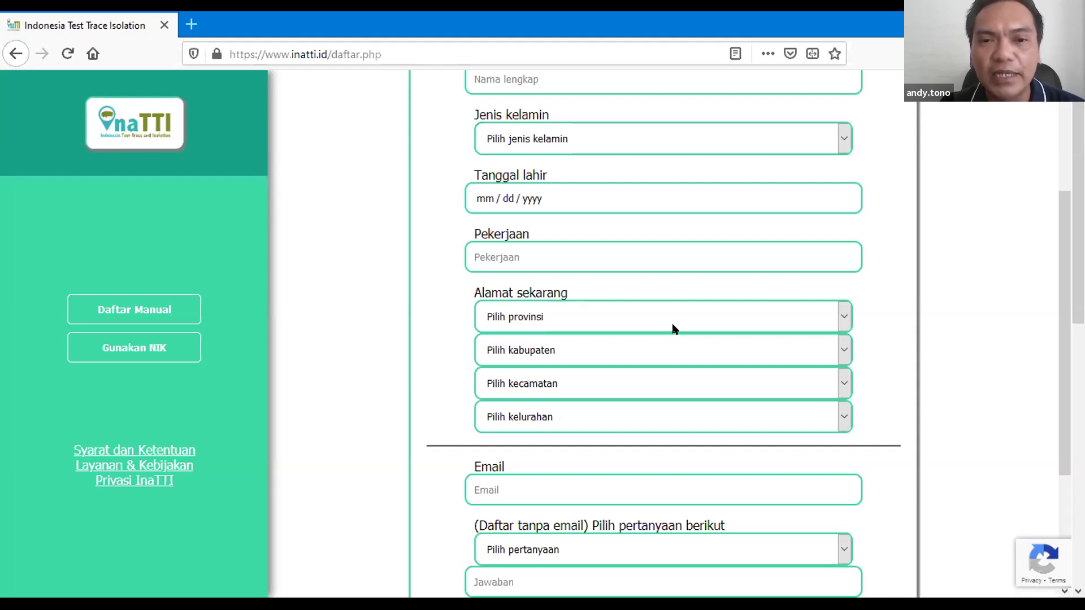
Step: Scroll further and look through the security question options, leaving the choice empty
{"action": "scroll", "coordinate": [673, 329], "scroll_direction": "down", "scroll_amount": 2}
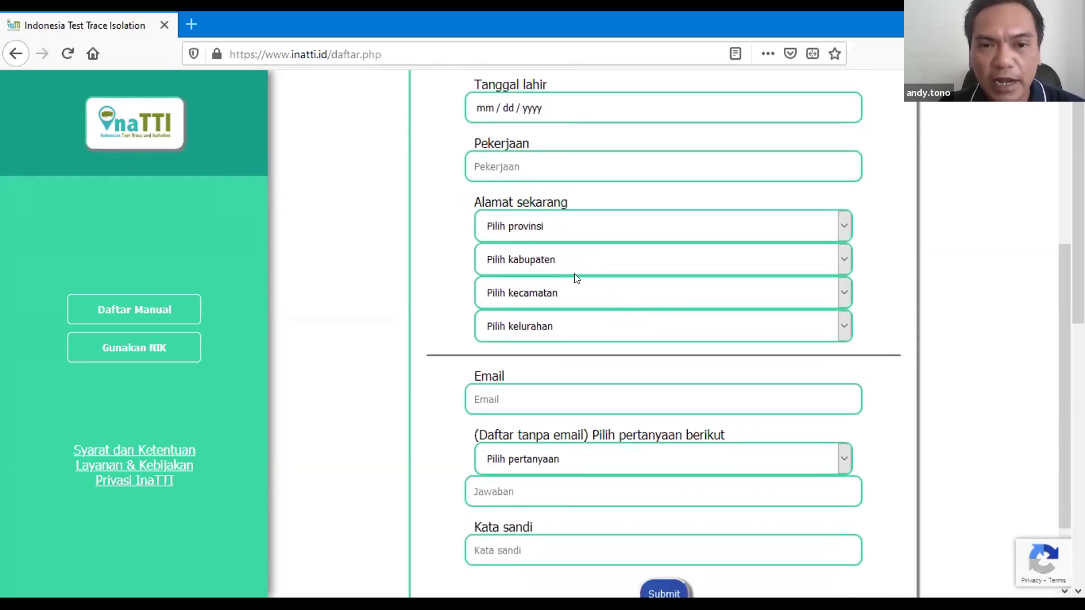
{"action": "scroll", "coordinate": [574, 279], "scroll_direction": "down", "scroll_amount": 2}
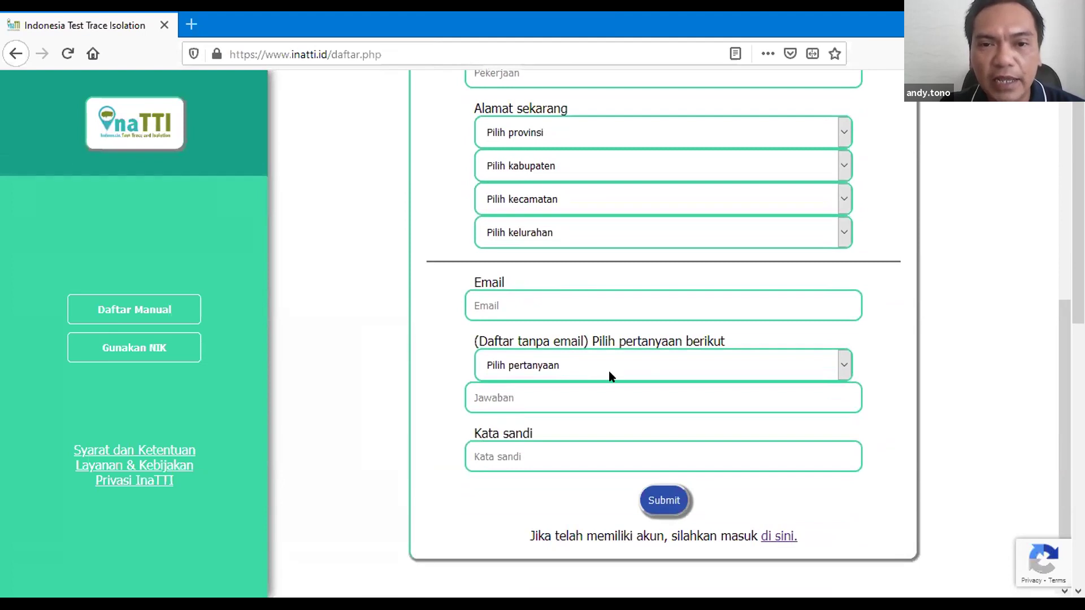
{"action": "left_click", "coordinate": [609, 373]}
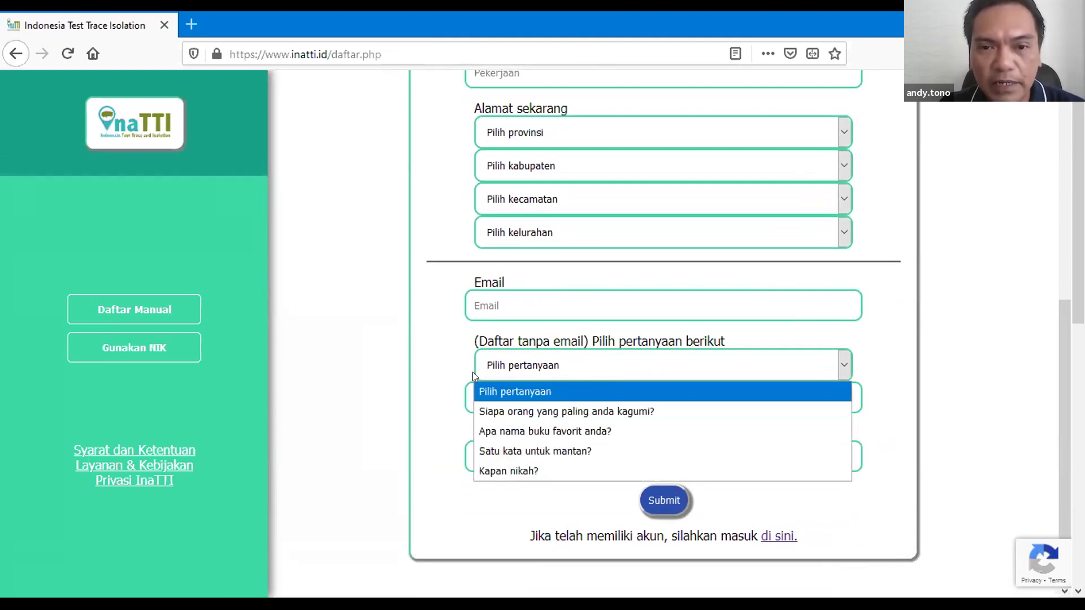
{"action": "left_click", "coordinate": [435, 349]}
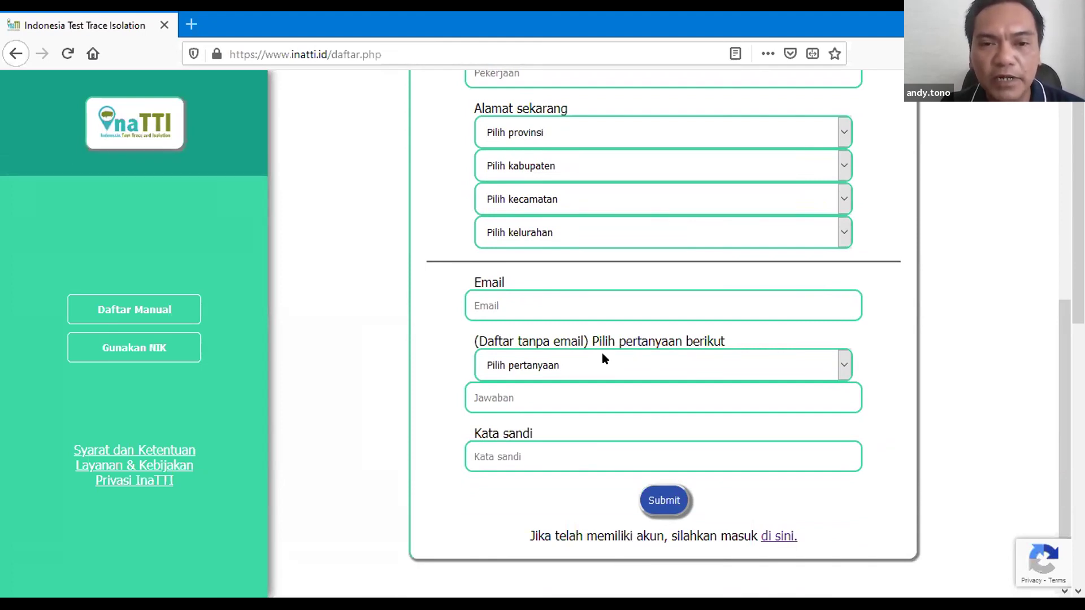
Step: Leave the registration form unsubmitted and return to the InaTTI home page via the logo
{"action": "scroll", "coordinate": [615, 410], "scroll_direction": "up", "scroll_amount": 6}
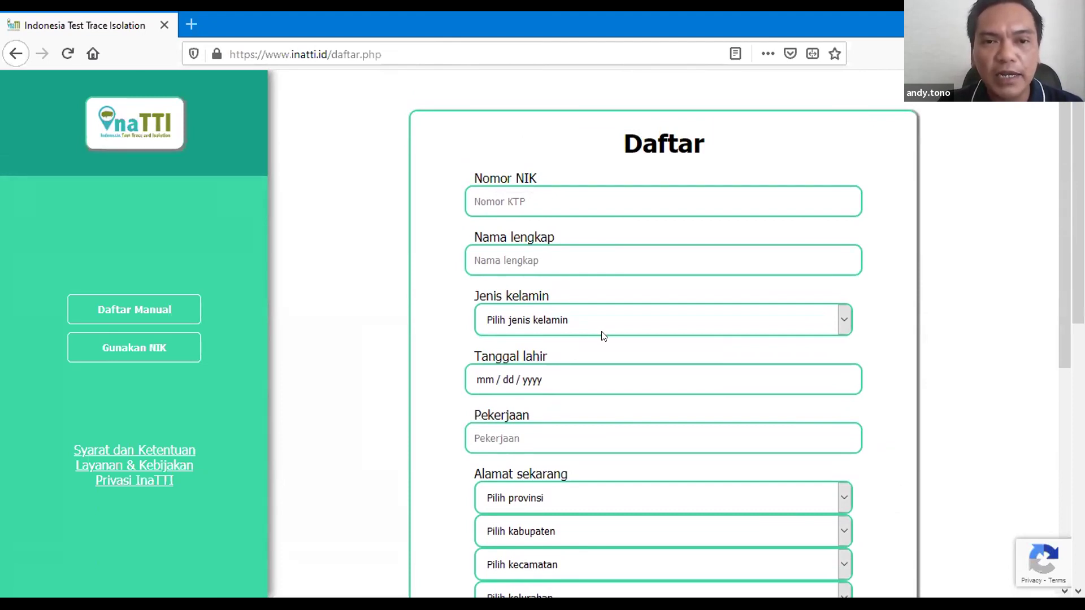
{"action": "scroll", "coordinate": [603, 334], "scroll_direction": "down", "scroll_amount": 5}
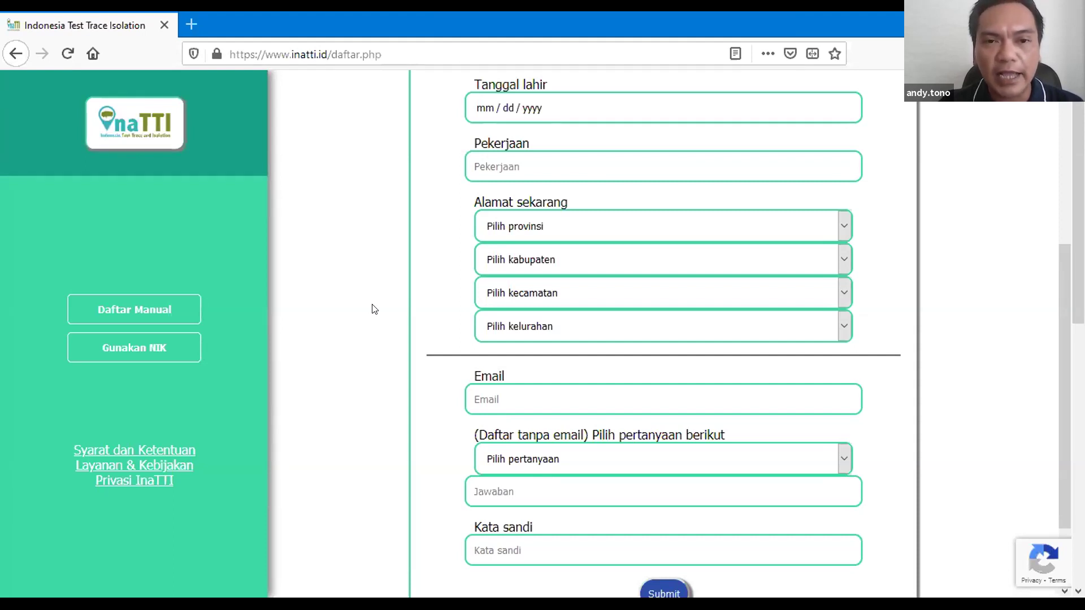
{"action": "scroll", "coordinate": [375, 286], "scroll_direction": "up", "scroll_amount": 5}
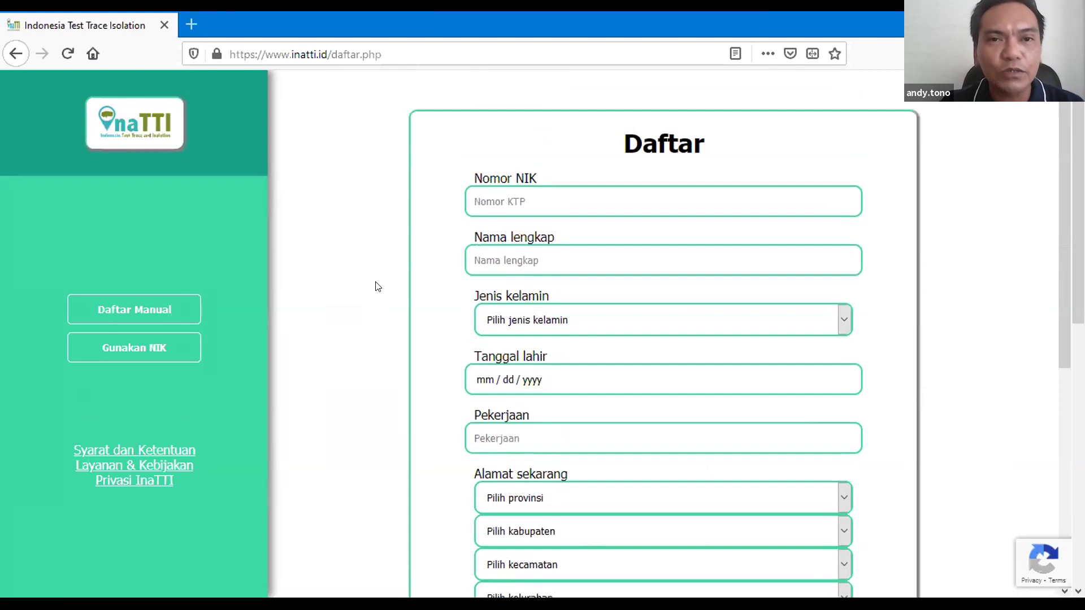
{"action": "left_click", "coordinate": [155, 140]}
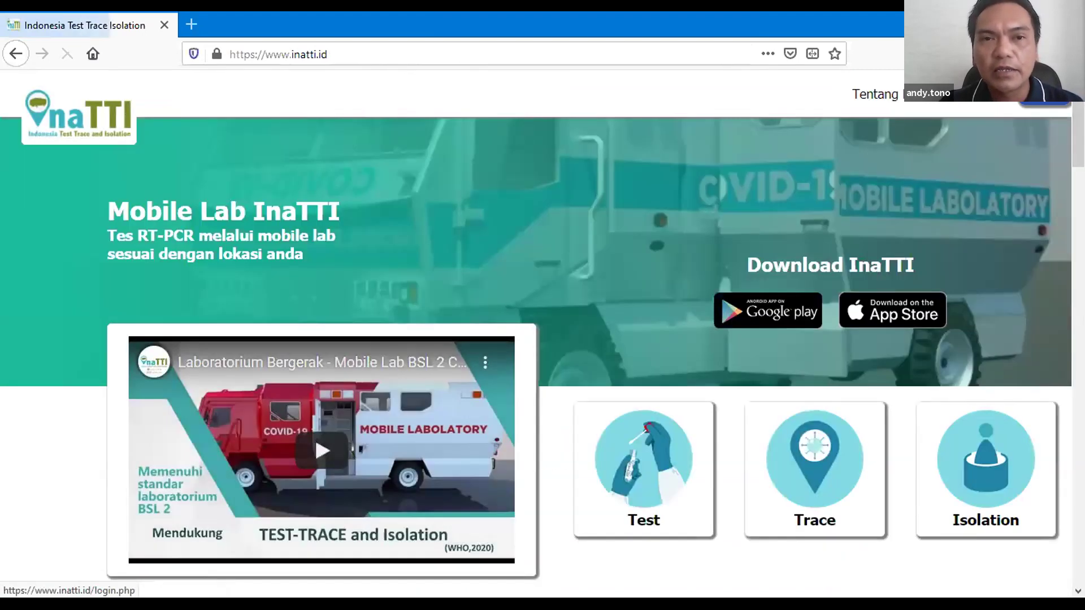
Step: Log in with a saved Firefox account, reaching its Biodata page showing status Negatif
{"action": "left_click", "coordinate": [537, 251]}
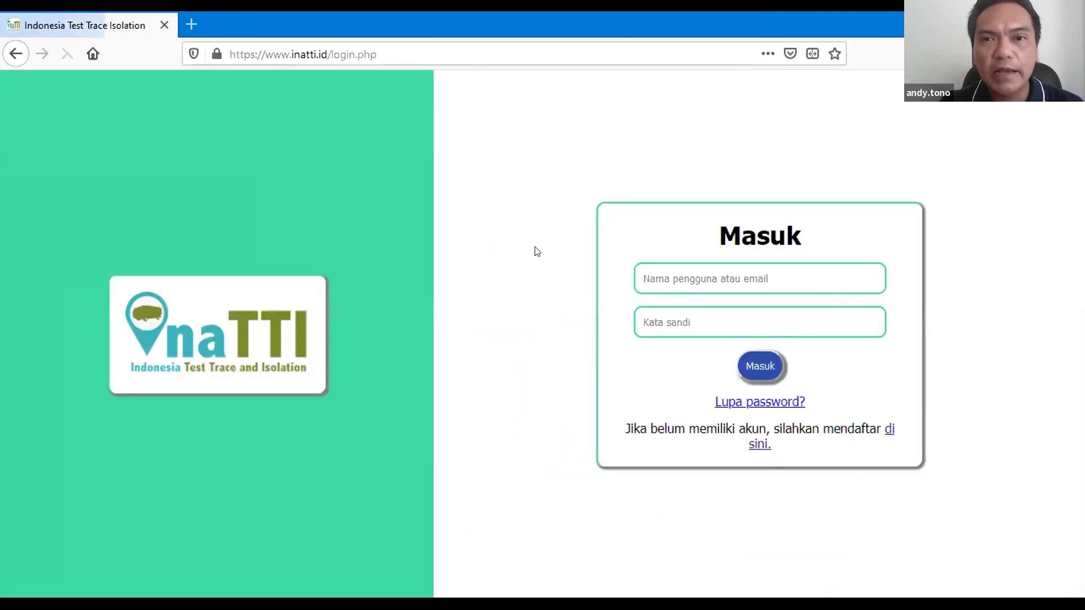
{"action": "left_click", "coordinate": [770, 286]}
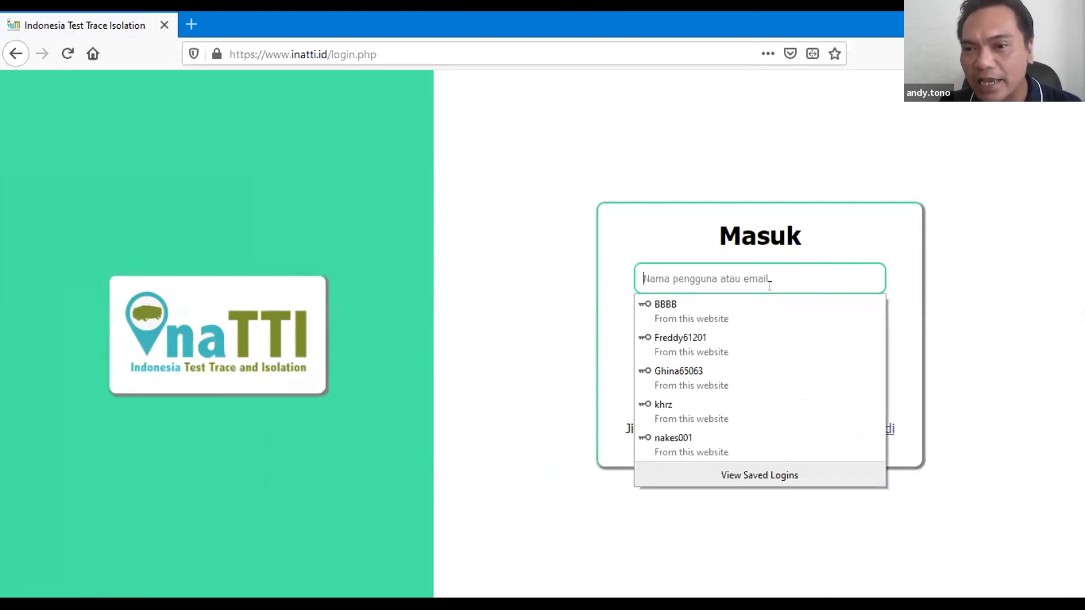
{"action": "left_click", "coordinate": [725, 347]}
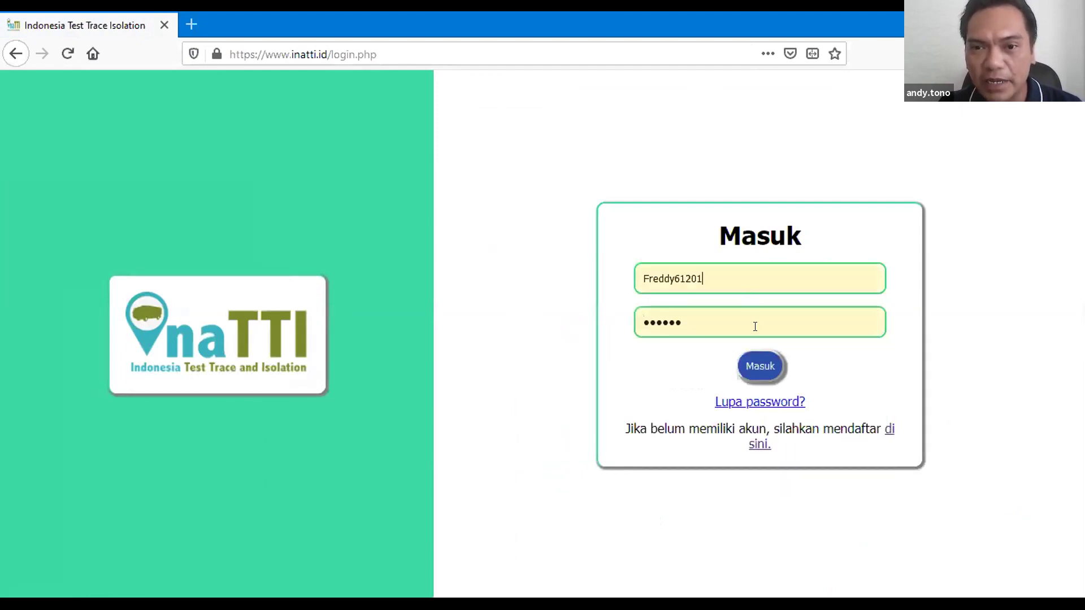
{"action": "left_click", "coordinate": [758, 369]}
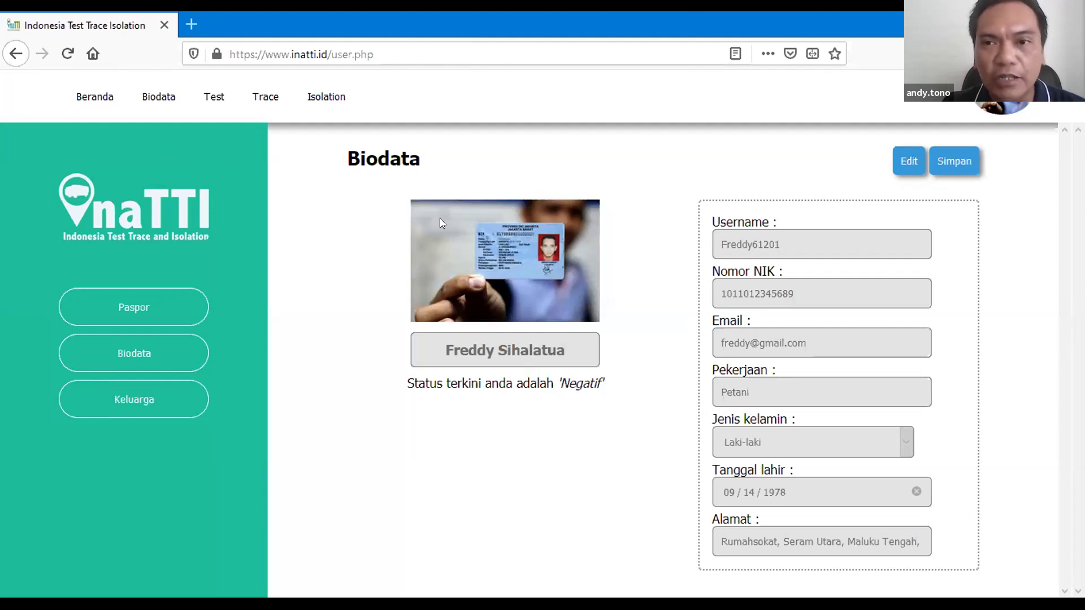
Step: Put the biodata into edit mode, save it unchanged, and dismiss the 'Berhasil update biodata' alert
{"action": "left_click", "coordinate": [907, 158]}
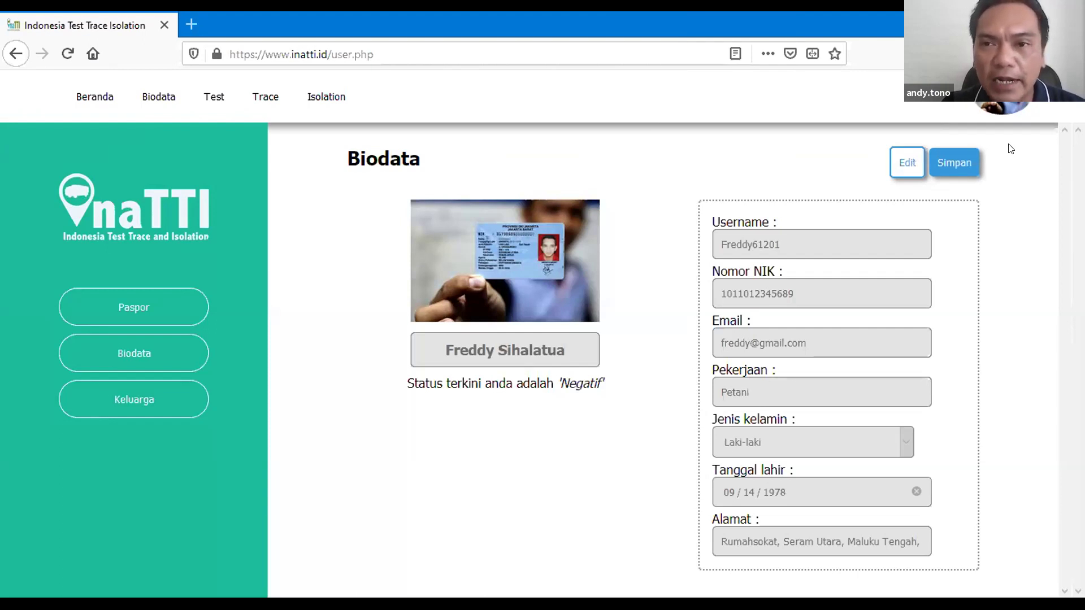
{"action": "left_click", "coordinate": [905, 159]}
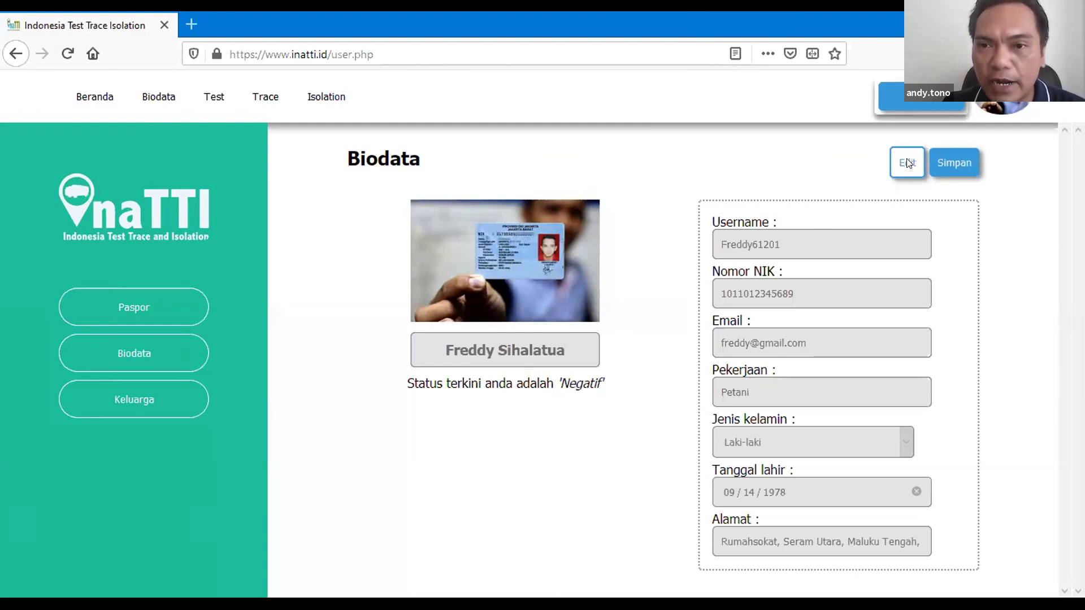
{"action": "left_click", "coordinate": [807, 289]}
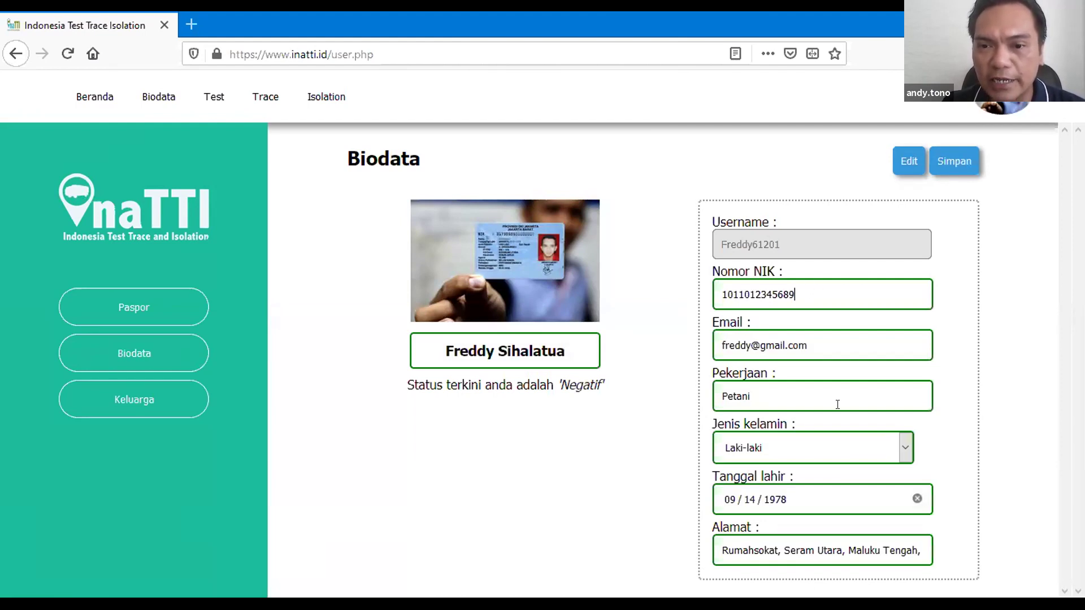
{"action": "left_click", "coordinate": [945, 168]}
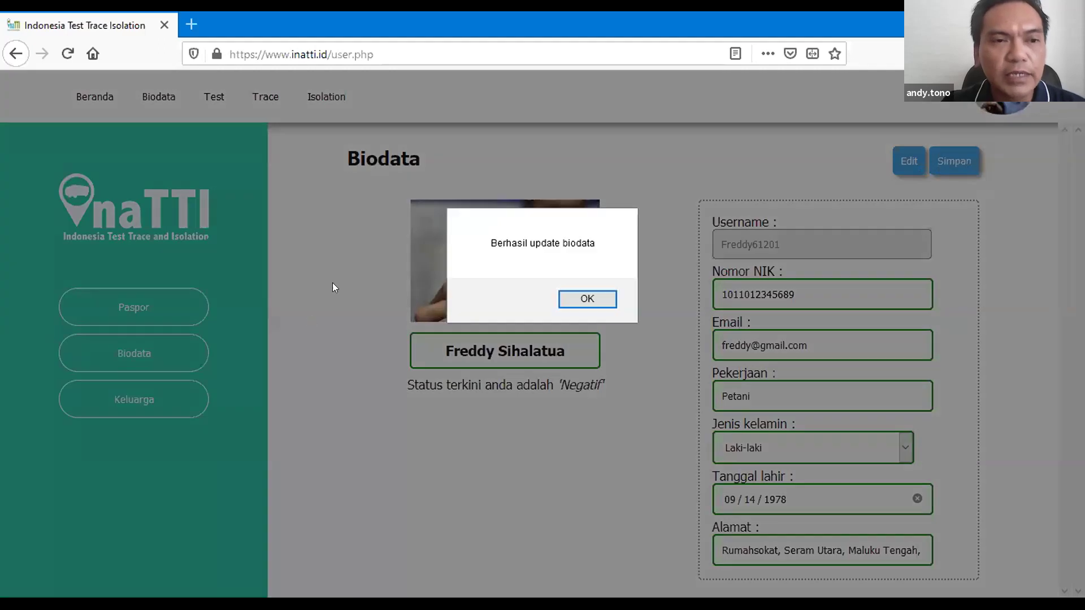
{"action": "left_click", "coordinate": [588, 299]}
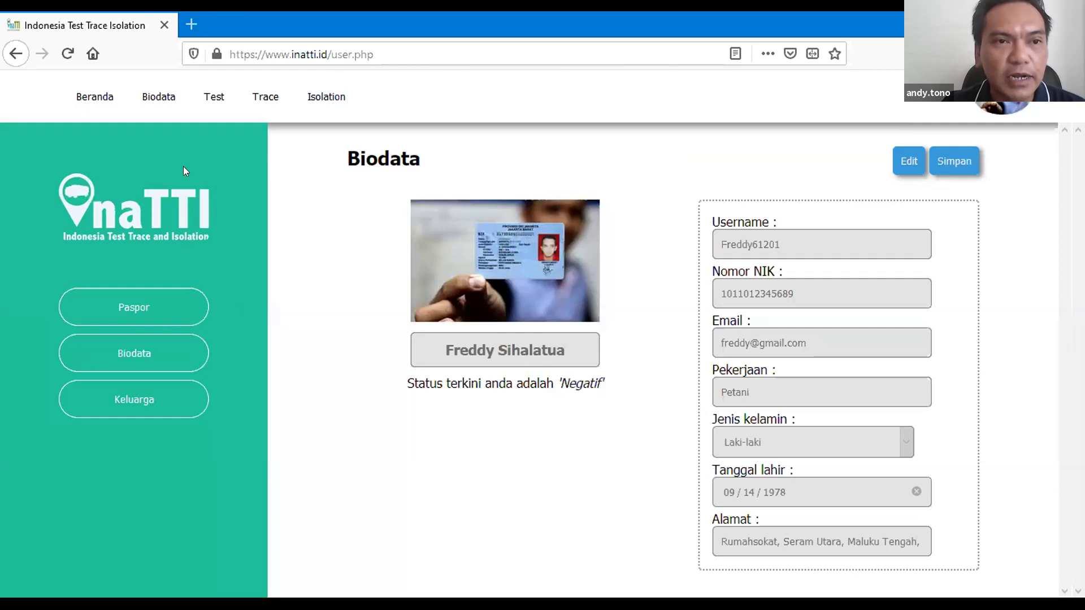
Step: Fill the Covid-19 test registration: Saya sendiri, location Mobil008-Ambon, date 2021-01-06
{"action": "left_click", "coordinate": [220, 98]}
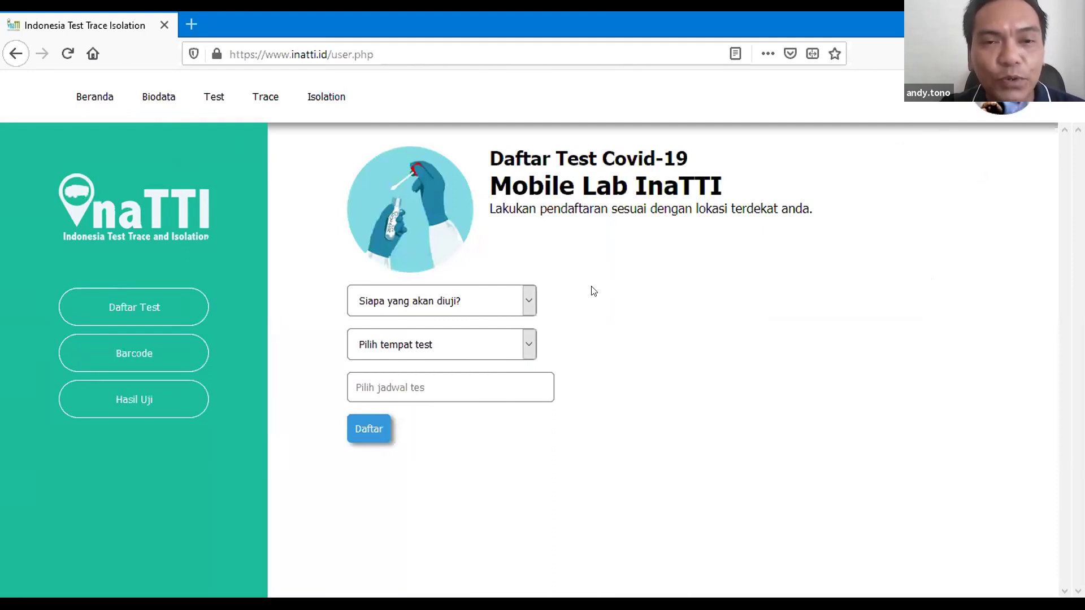
{"action": "left_click", "coordinate": [525, 299]}
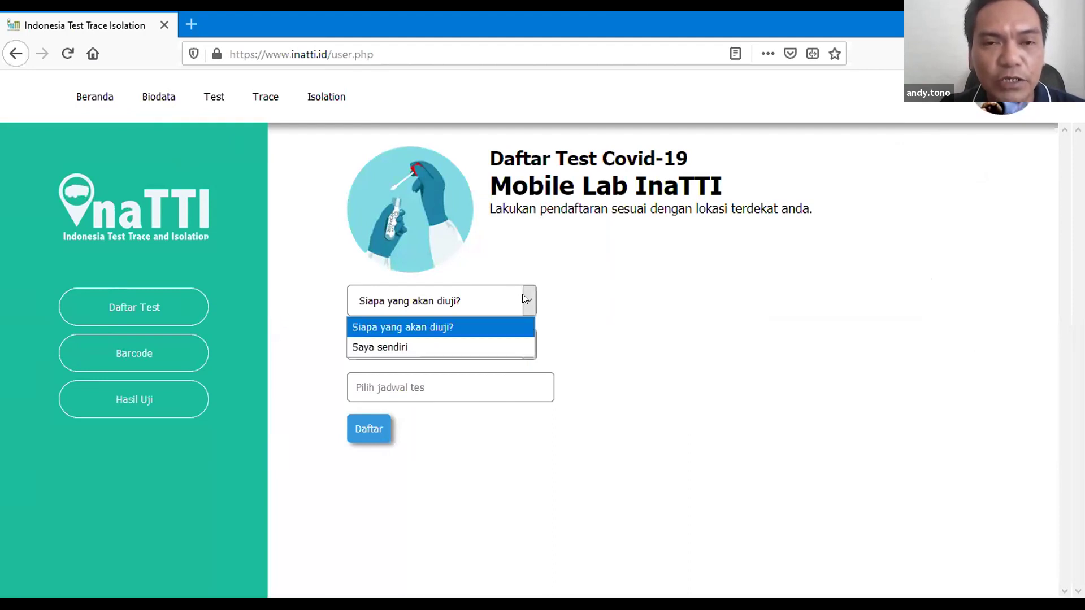
{"action": "left_click", "coordinate": [447, 346]}
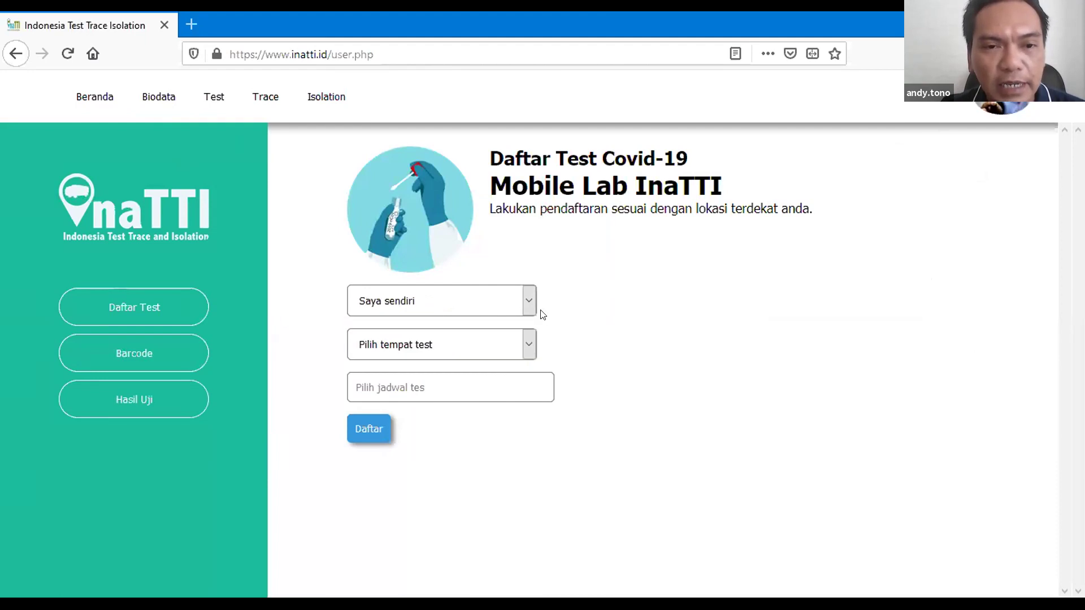
{"action": "left_click", "coordinate": [522, 335]}
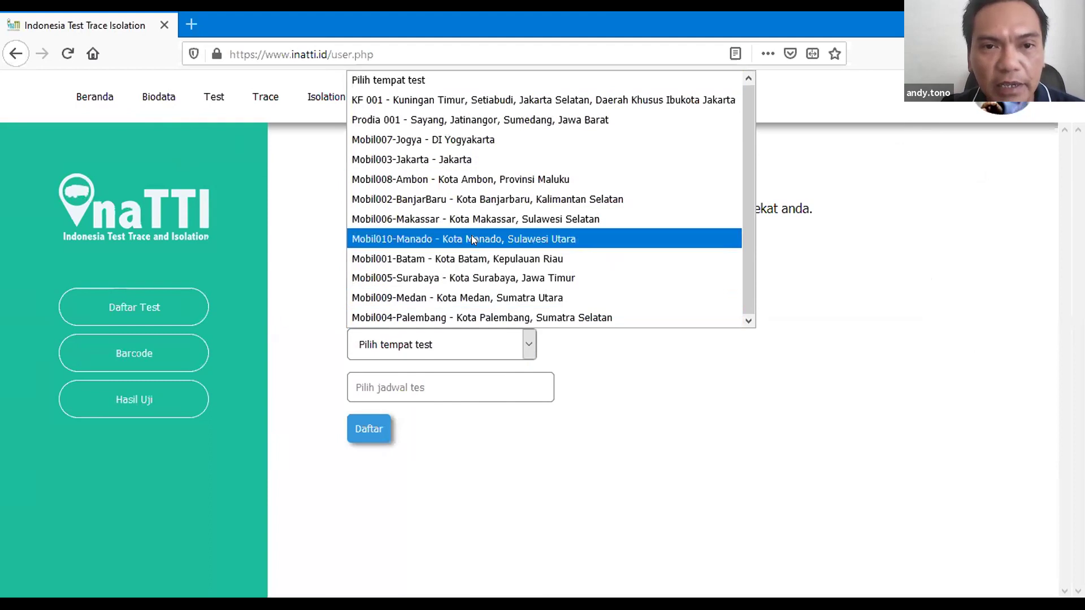
{"action": "left_click", "coordinate": [459, 177]}
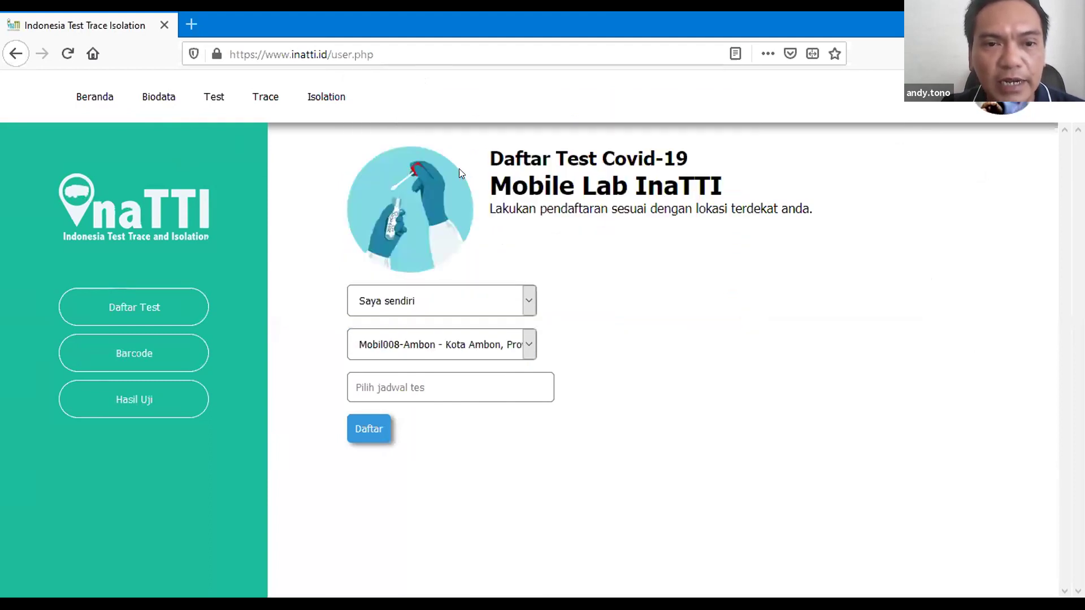
{"action": "left_click", "coordinate": [454, 389]}
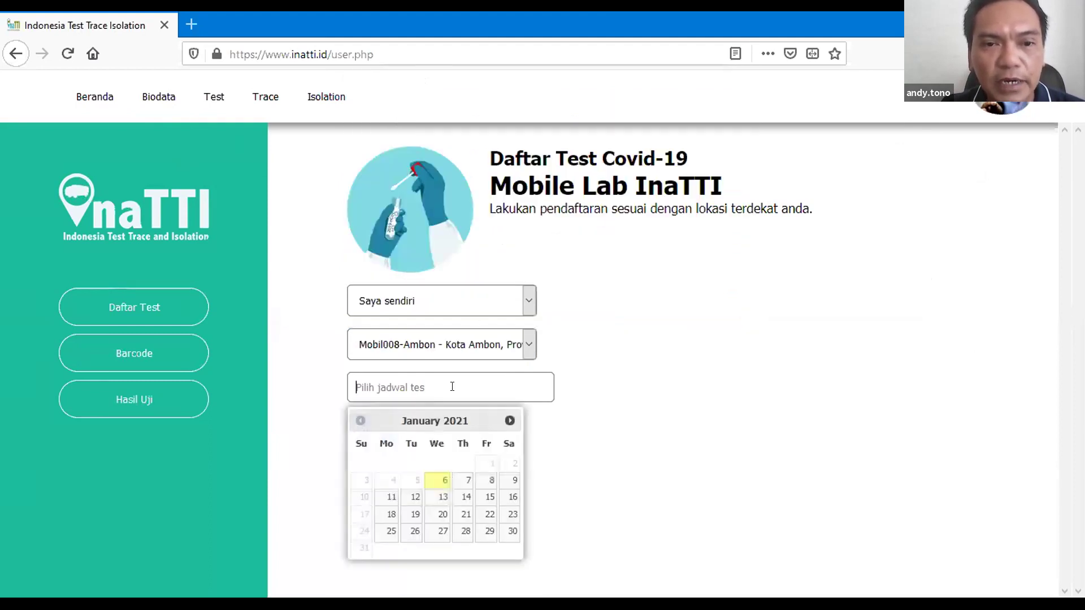
{"action": "left_click", "coordinate": [445, 482]}
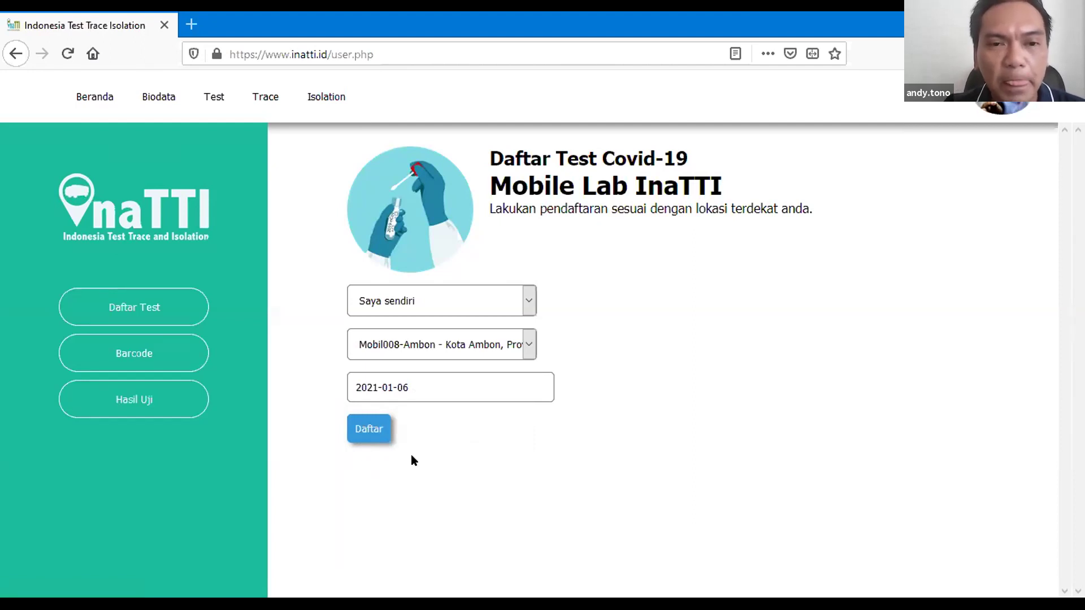
Step: Submit the registration, dismiss the already-registered notice, and show the sample barcode
{"action": "left_click", "coordinate": [384, 438]}
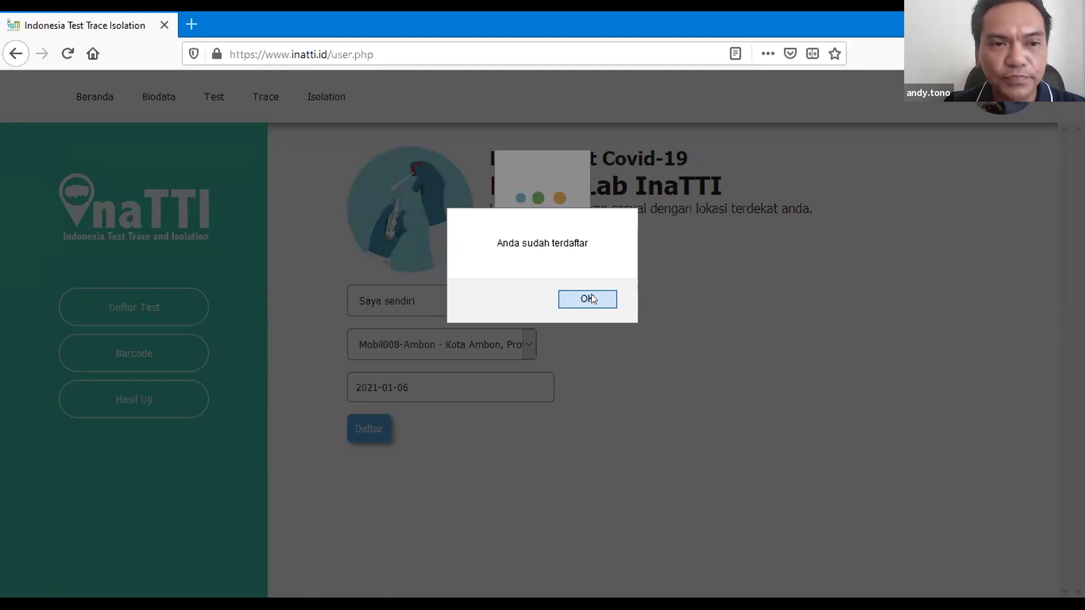
{"action": "left_click", "coordinate": [591, 296]}
{"action": "left_click", "coordinate": [119, 358]}
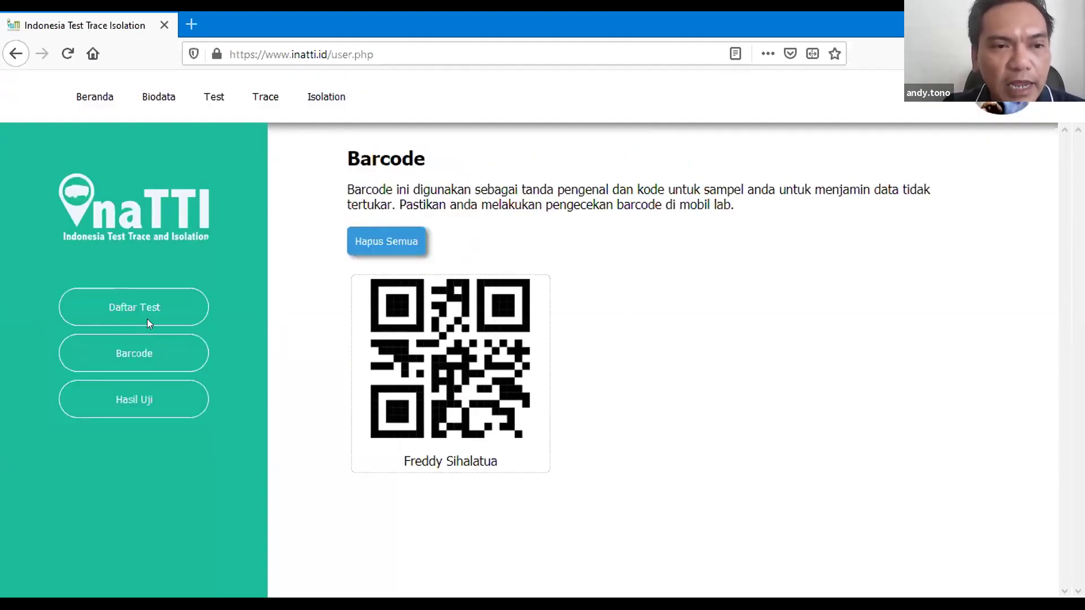
Step: Check Hasil Uji (no test yet), view the barcode again, then return to the Test form
{"action": "left_click", "coordinate": [148, 362]}
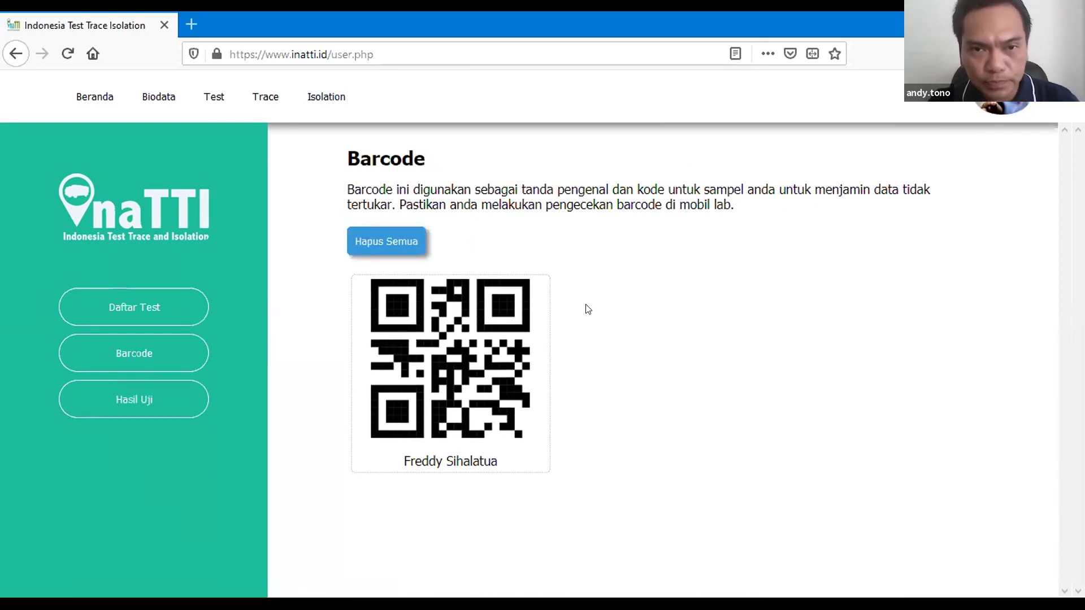
{"action": "left_click", "coordinate": [143, 413]}
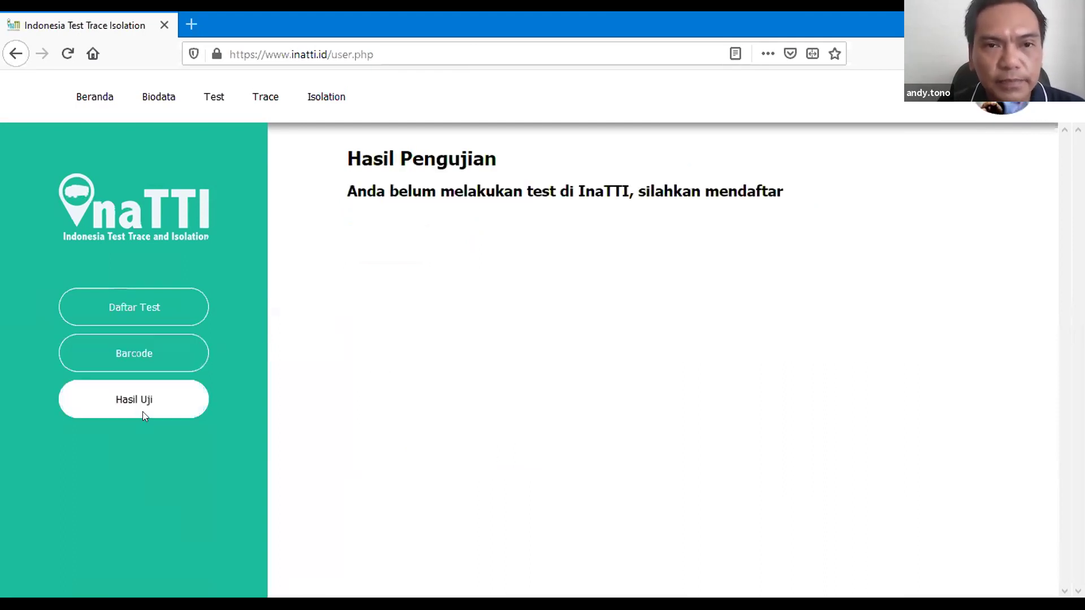
{"action": "left_click", "coordinate": [142, 367]}
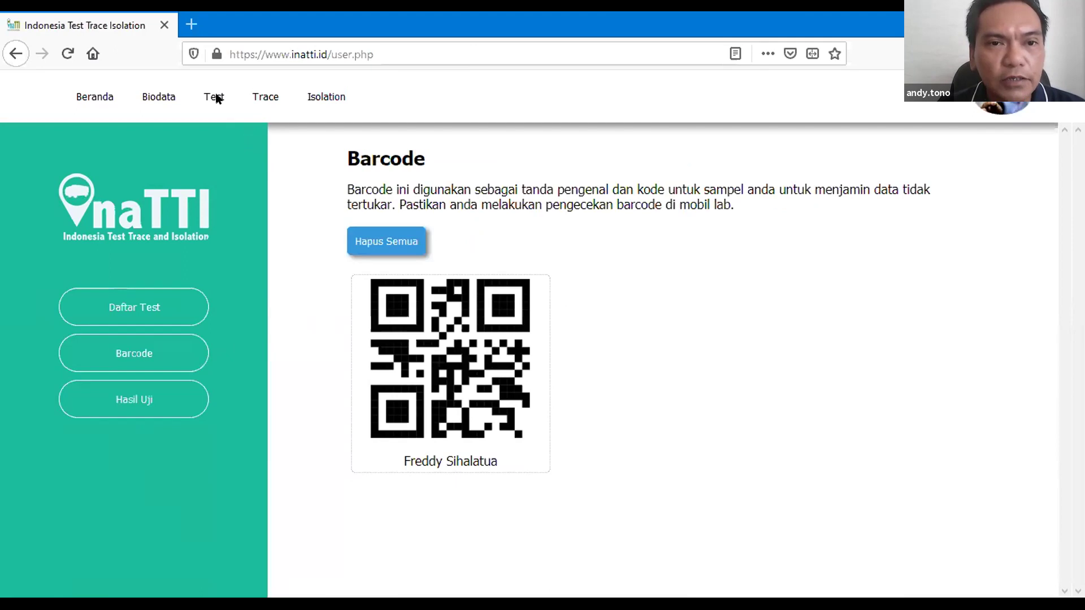
{"action": "mouse_move", "coordinate": [440, 351]}
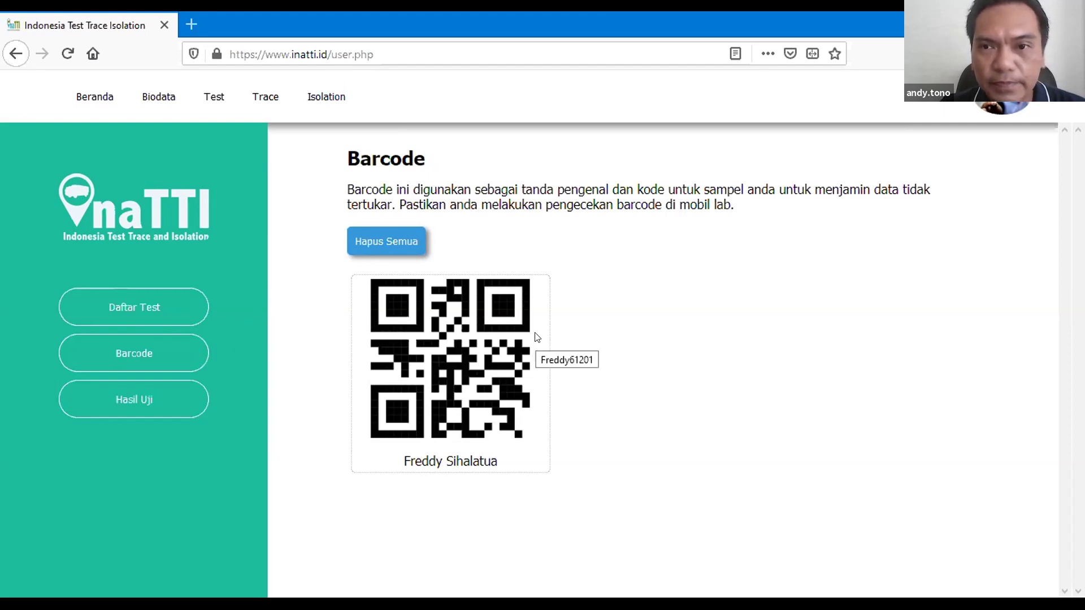
{"action": "left_click", "coordinate": [219, 102]}
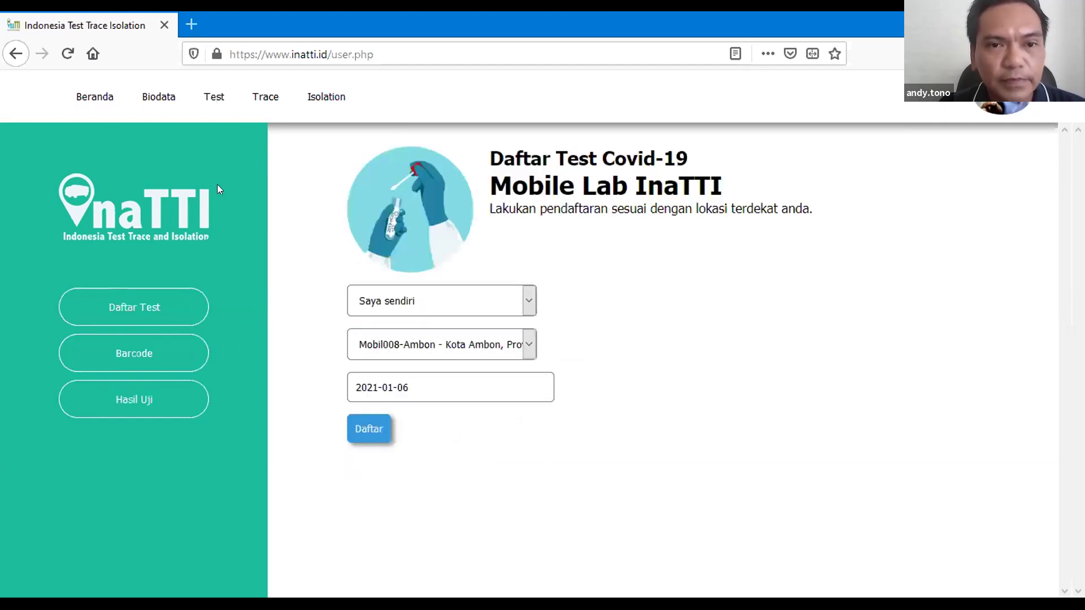
{"action": "left_click", "coordinate": [171, 347]}
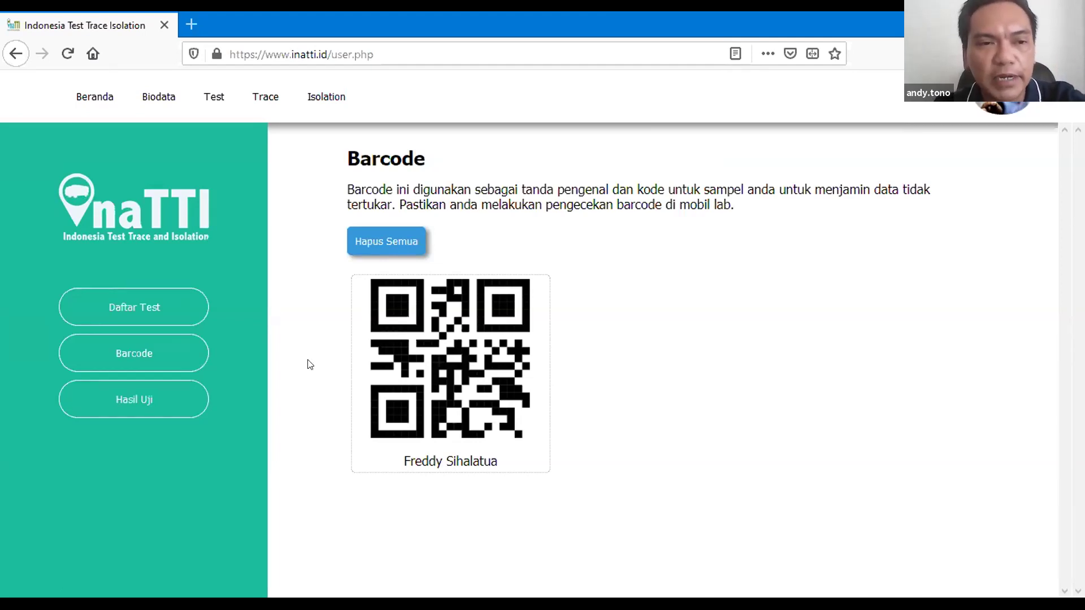
{"action": "left_click", "coordinate": [175, 389]}
{"action": "left_click", "coordinate": [215, 97]}
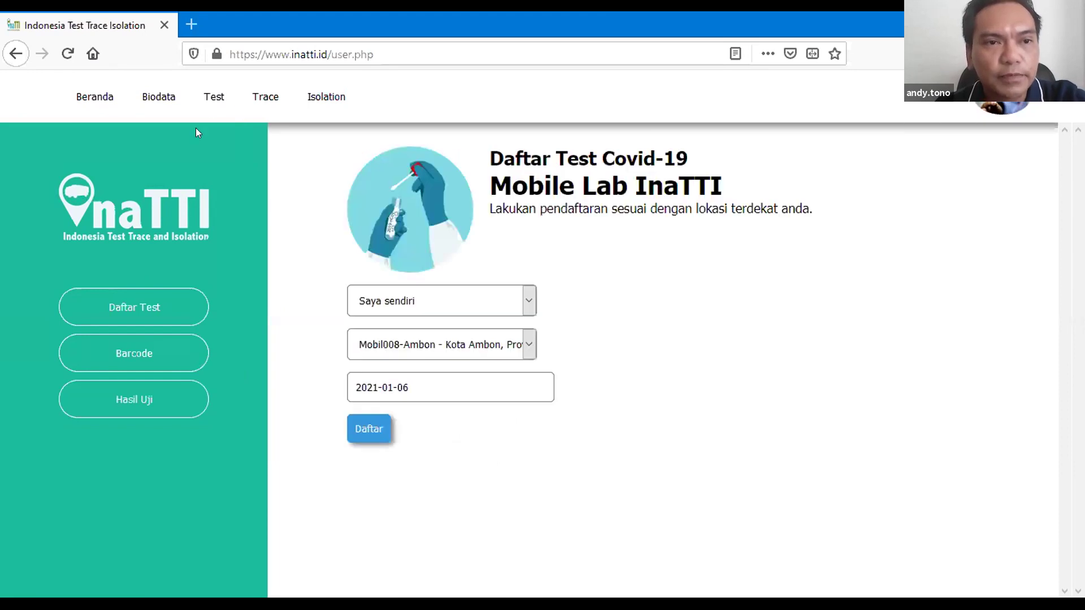
{"action": "left_click", "coordinate": [160, 96]}
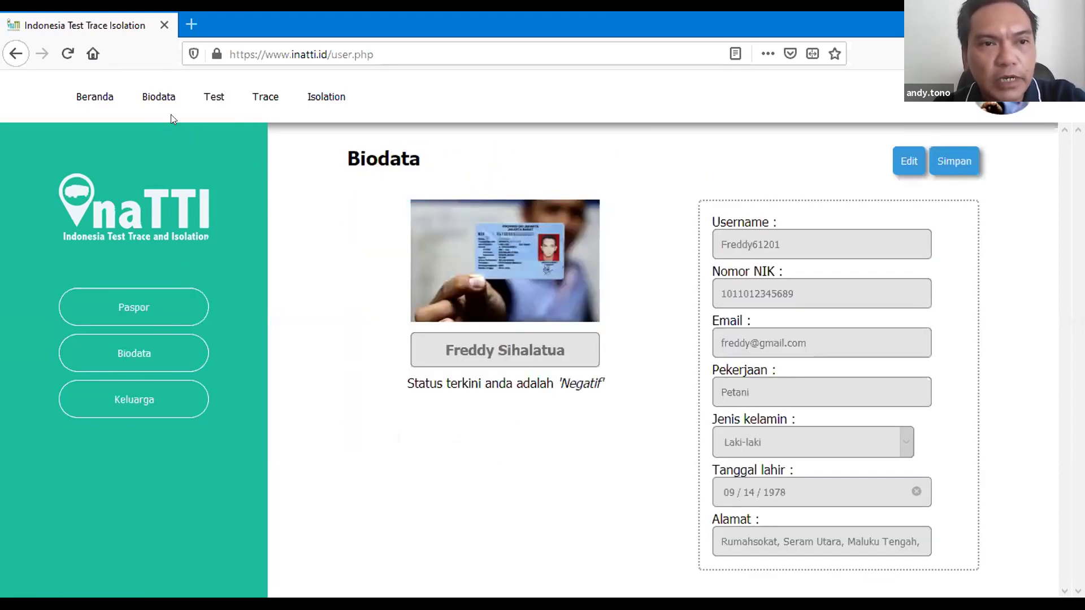
Step: Show the InaTTI passport QR code and download it as a verified profile card in a new tab
{"action": "left_click", "coordinate": [127, 310]}
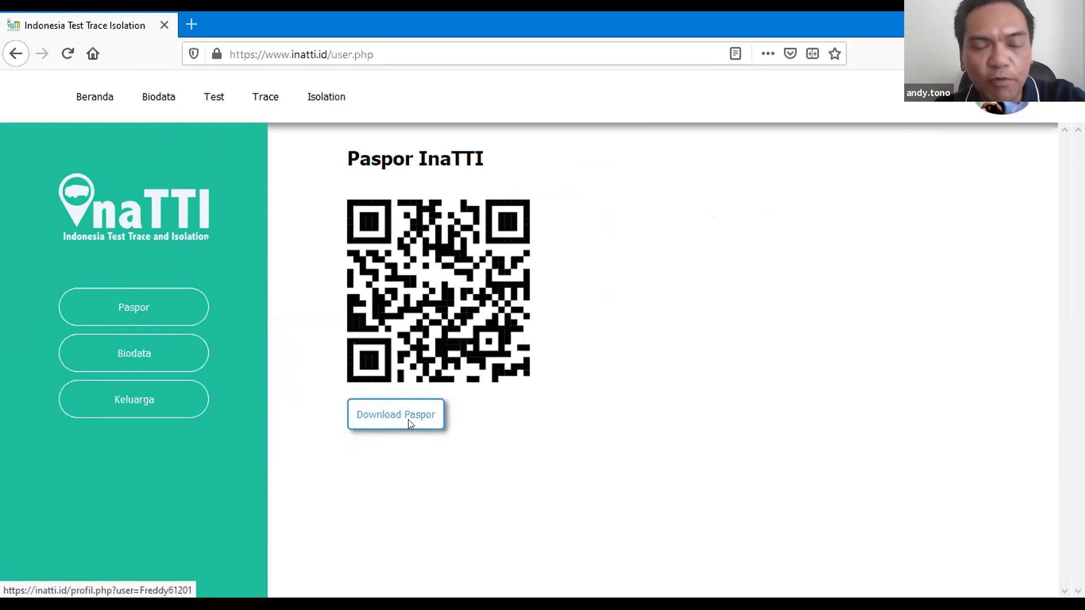
{"action": "left_click", "coordinate": [408, 420]}
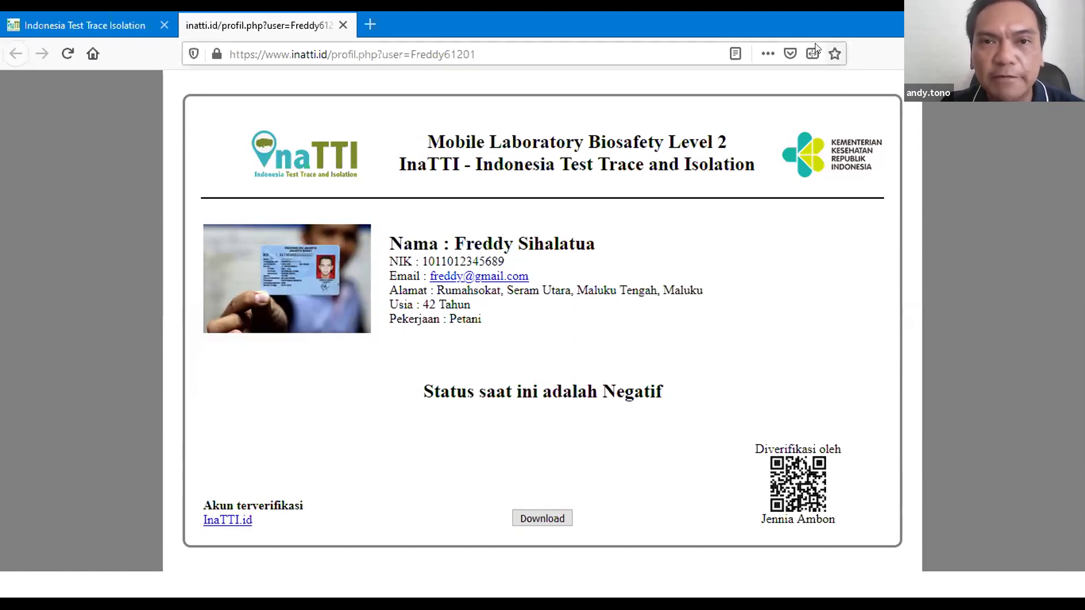
Step: Back in the first tab, view the Trace page's Indonesia Covid-19 case map and summary cards
{"action": "left_click", "coordinate": [84, 18]}
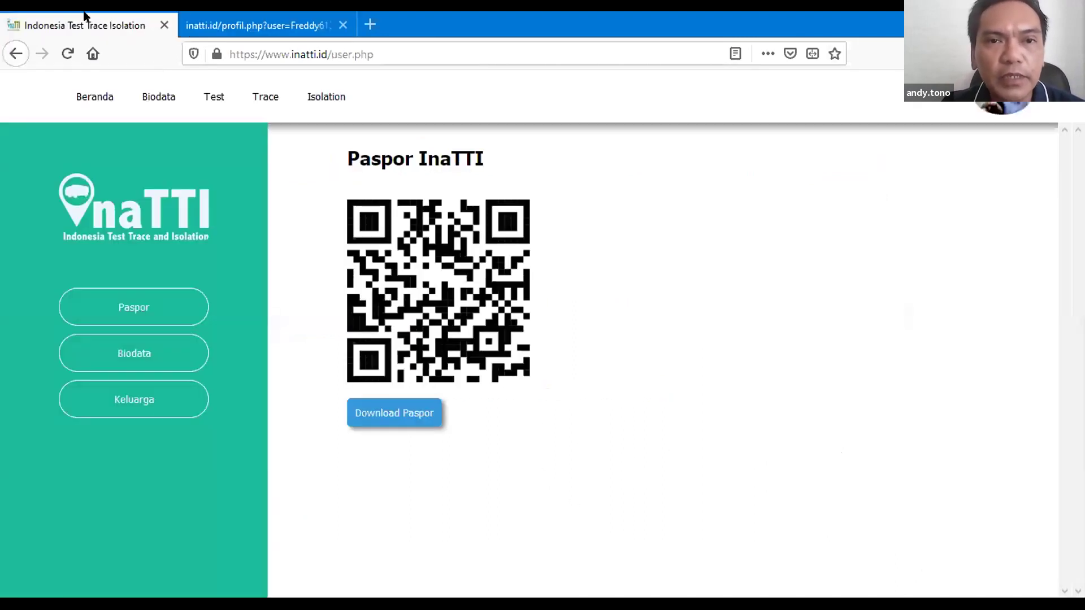
{"action": "left_click", "coordinate": [216, 99]}
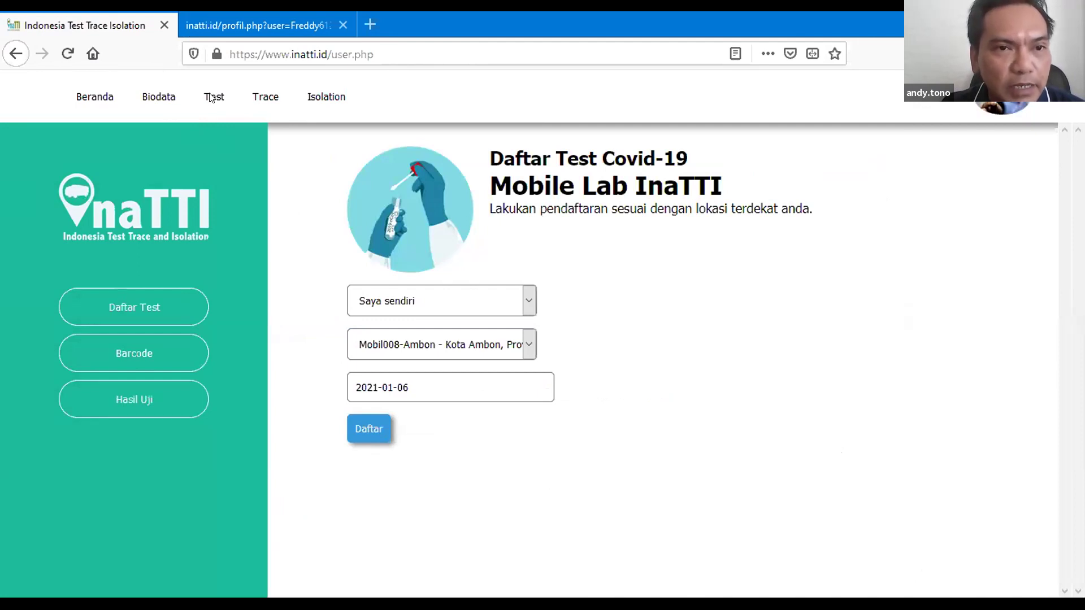
{"action": "left_click", "coordinate": [262, 97]}
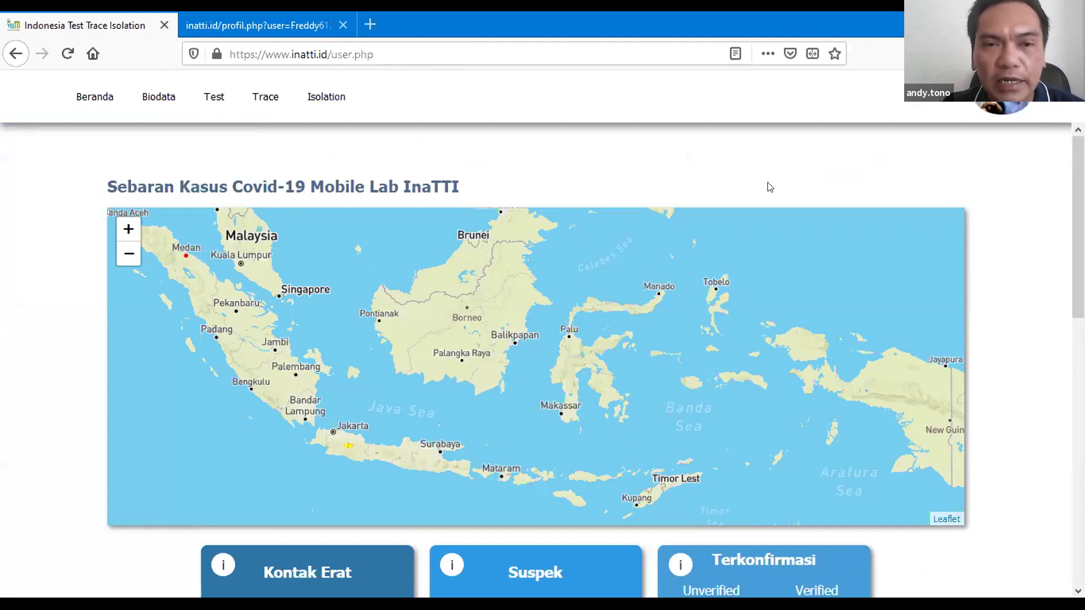
{"action": "scroll", "coordinate": [769, 187], "scroll_direction": "down", "scroll_amount": 5}
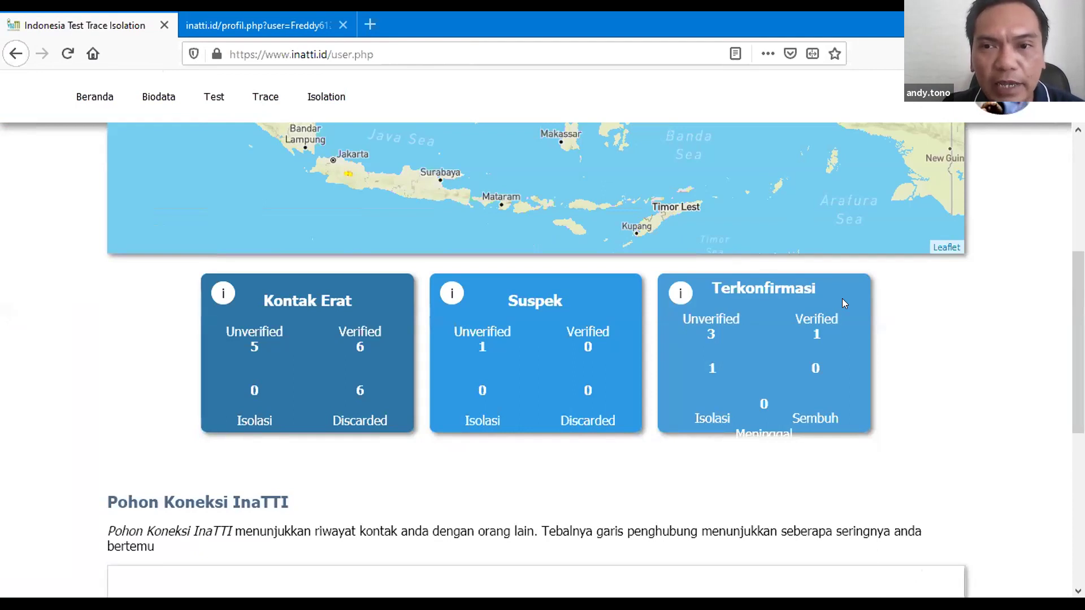
{"action": "scroll", "coordinate": [842, 299], "scroll_direction": "up", "scroll_amount": 5}
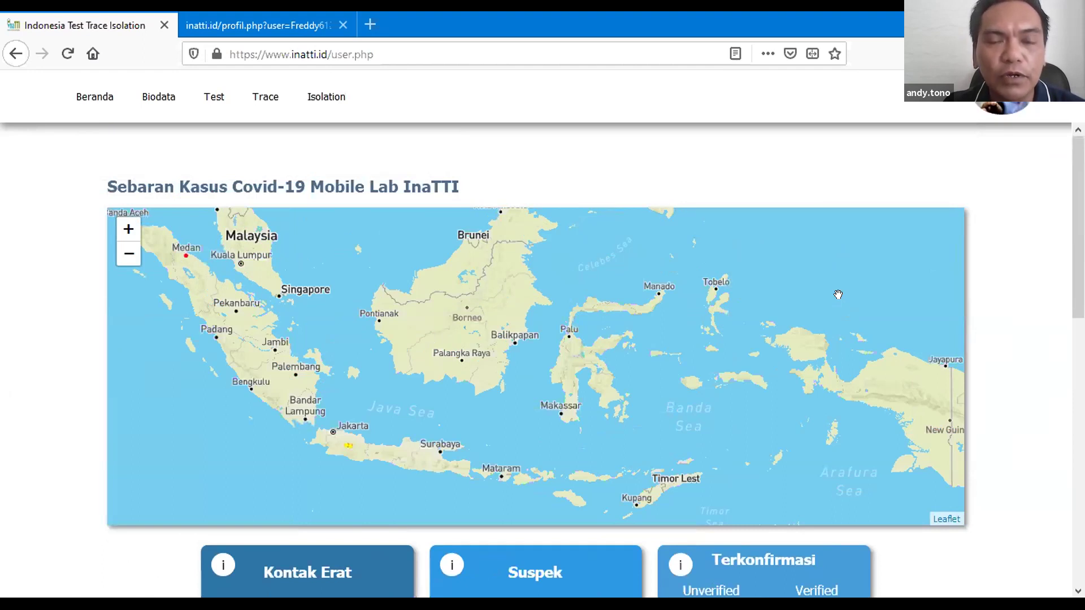
{"action": "left_click", "coordinate": [209, 101]}
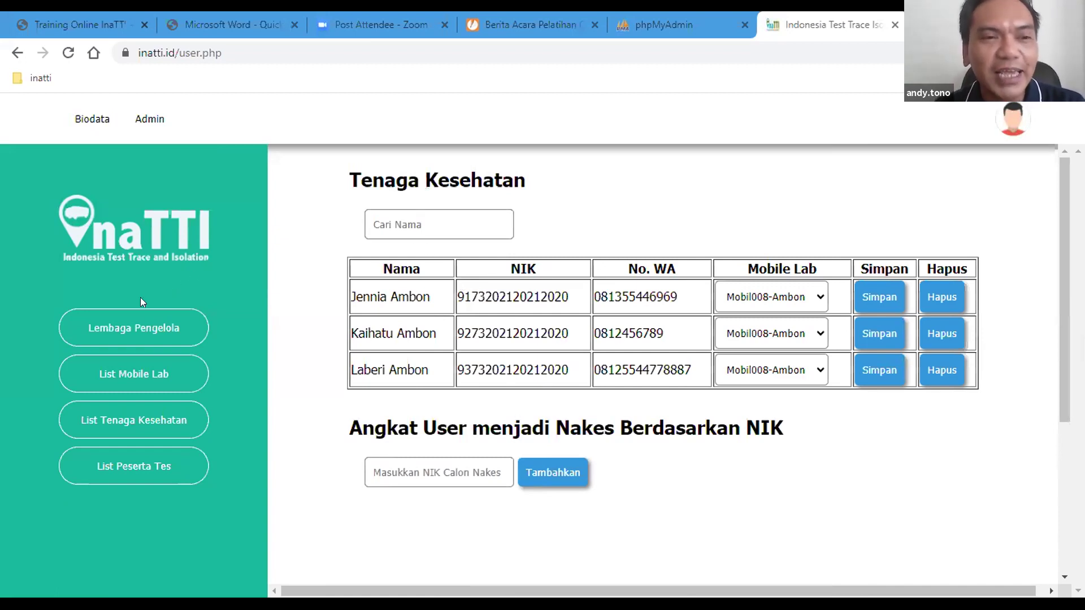
Step: In the admin window, browse List Mobile Lab, Tenaga Kesehatan, Peserta Tes, ending on BTKLPP Ambon's Lembaga Pengelola
{"action": "left_click", "coordinate": [148, 121]}
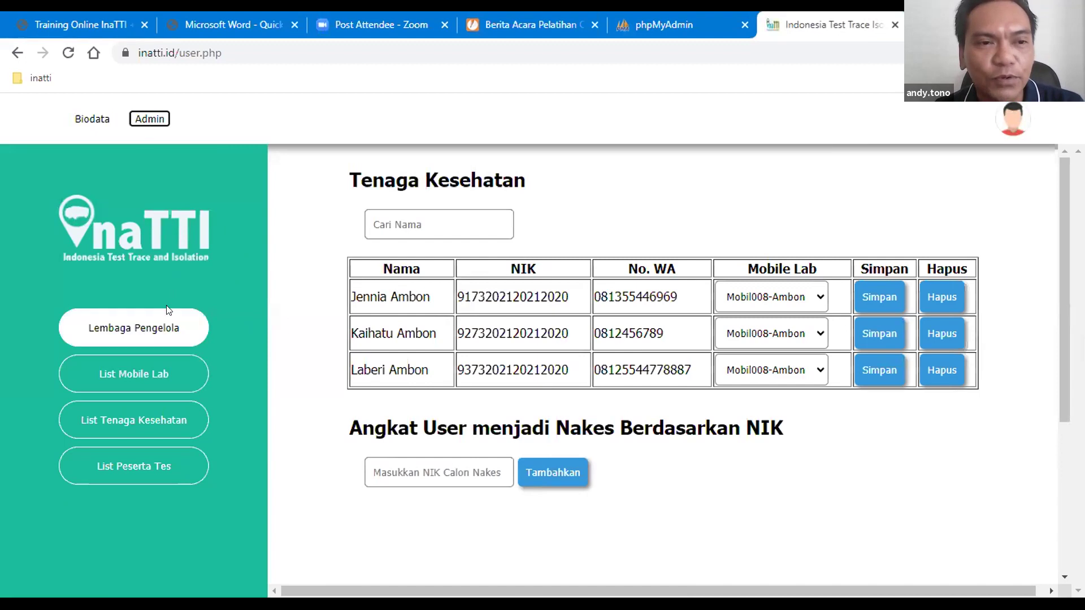
{"action": "left_click", "coordinate": [179, 333]}
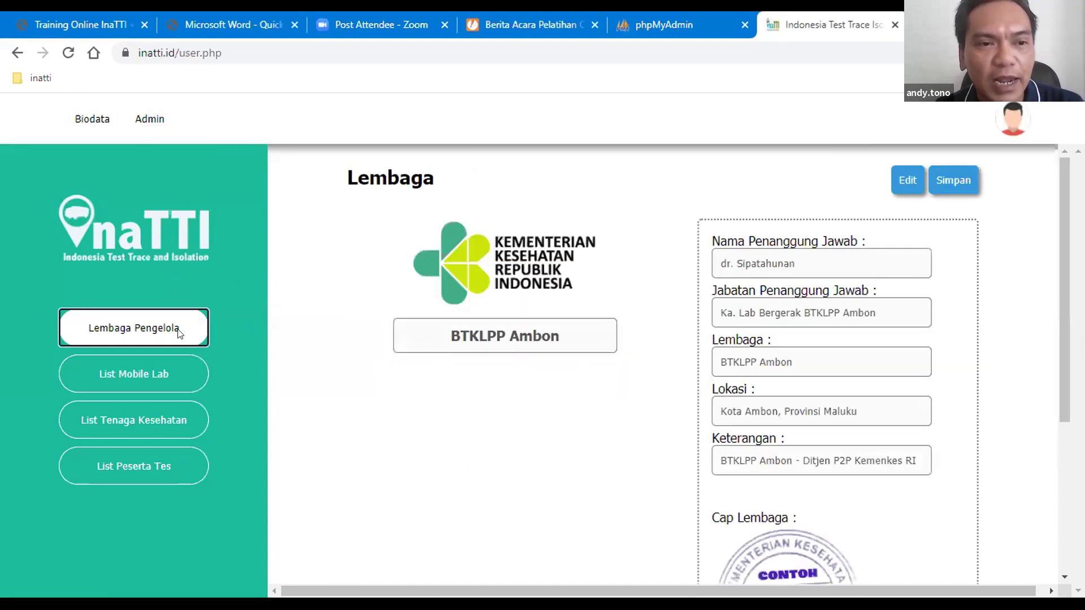
{"action": "left_click", "coordinate": [170, 375]}
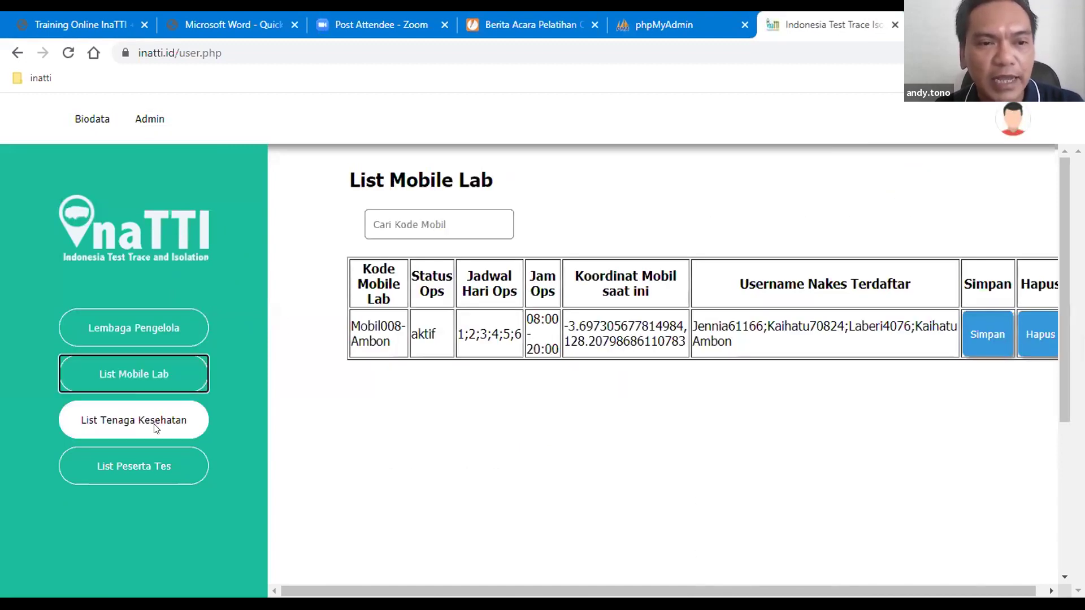
{"action": "left_click", "coordinate": [154, 421]}
{"action": "left_click", "coordinate": [151, 468]}
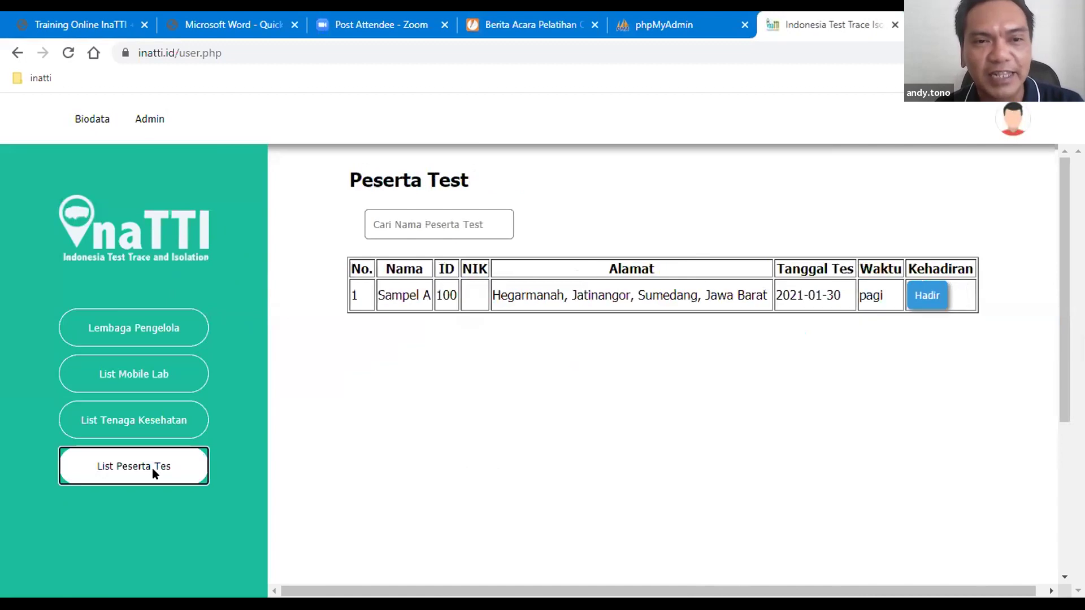
{"action": "left_click", "coordinate": [145, 329]}
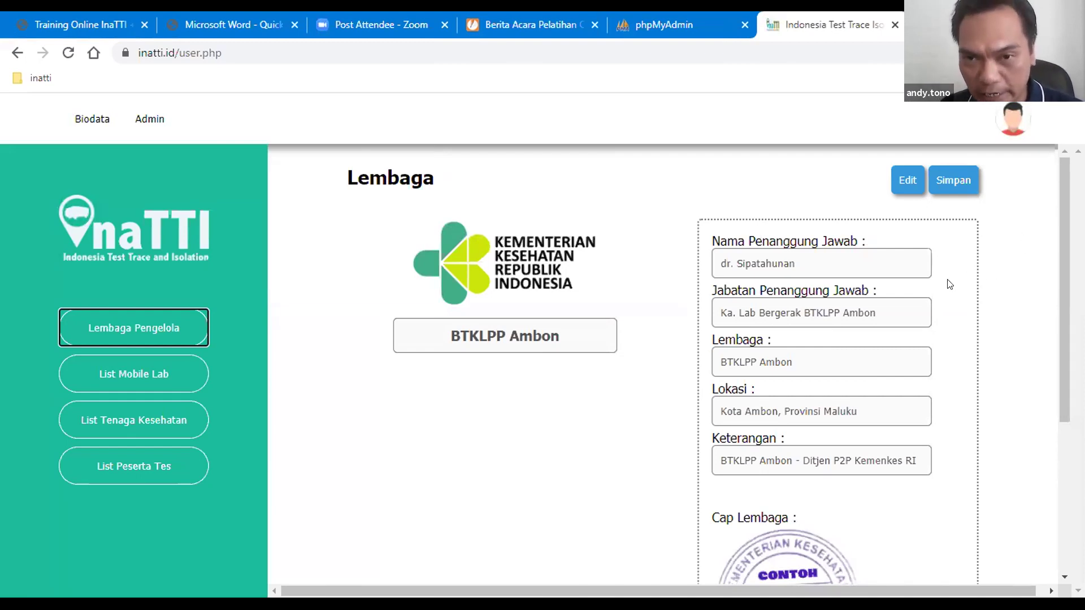
Step: Edit the job title and location fields of the BTKLPP Ambon institution details
{"action": "left_click", "coordinate": [906, 181]}
{"action": "left_click", "coordinate": [810, 312]}
{"action": "scroll", "coordinate": [876, 337], "scroll_direction": "down", "scroll_amount": 1}
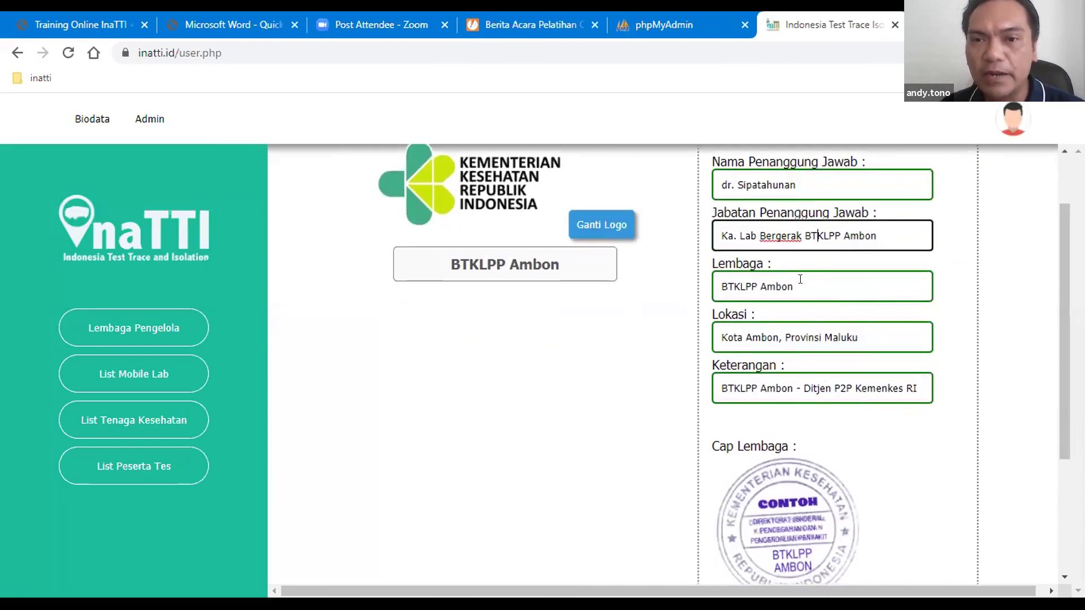
{"action": "left_click", "coordinate": [833, 334]}
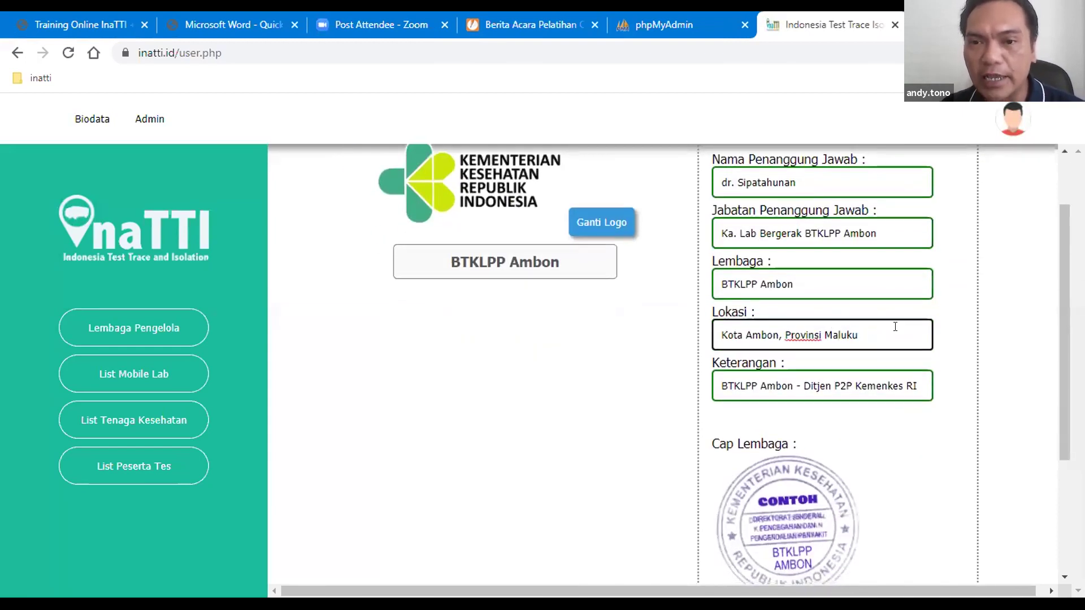
{"action": "scroll", "coordinate": [881, 283], "scroll_direction": "down", "scroll_amount": 3}
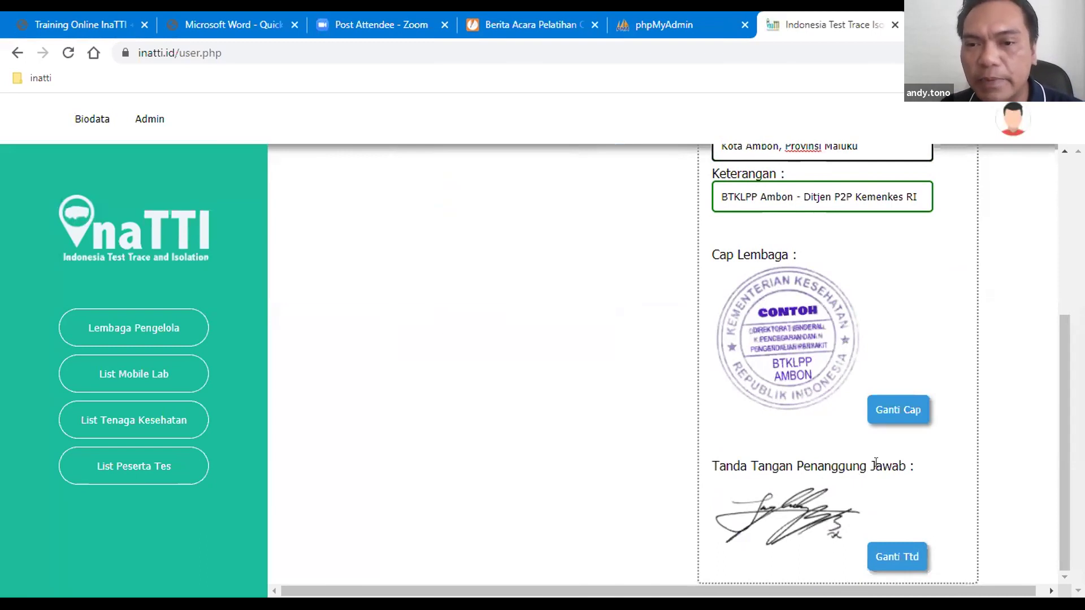
Step: Save the institution details, dismiss the confirmation, and show the mobile lab list
{"action": "scroll", "coordinate": [890, 501], "scroll_direction": "up", "scroll_amount": 5}
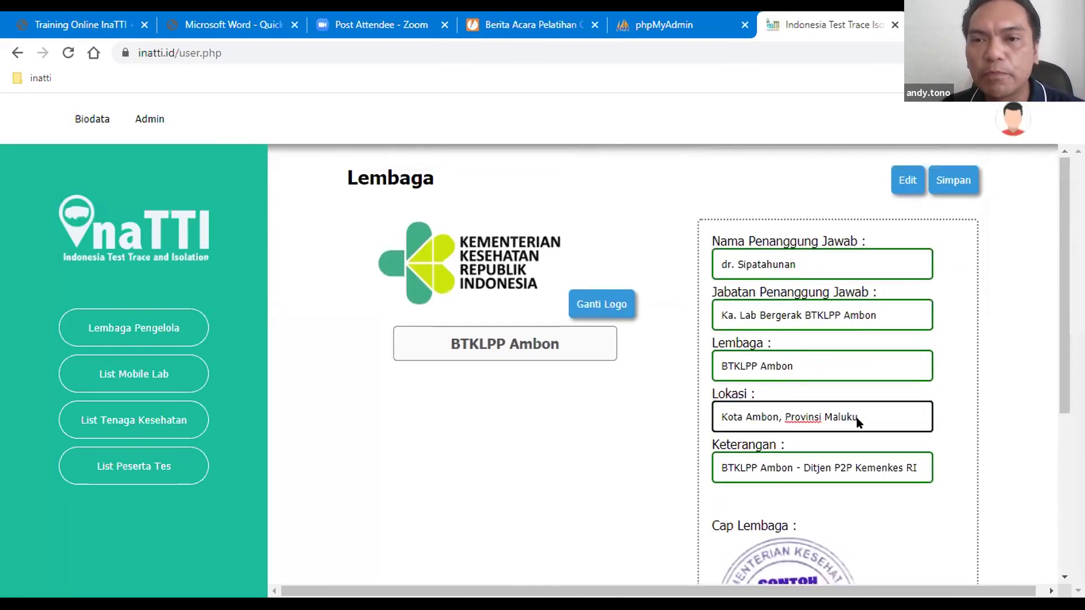
{"action": "left_click", "coordinate": [966, 185]}
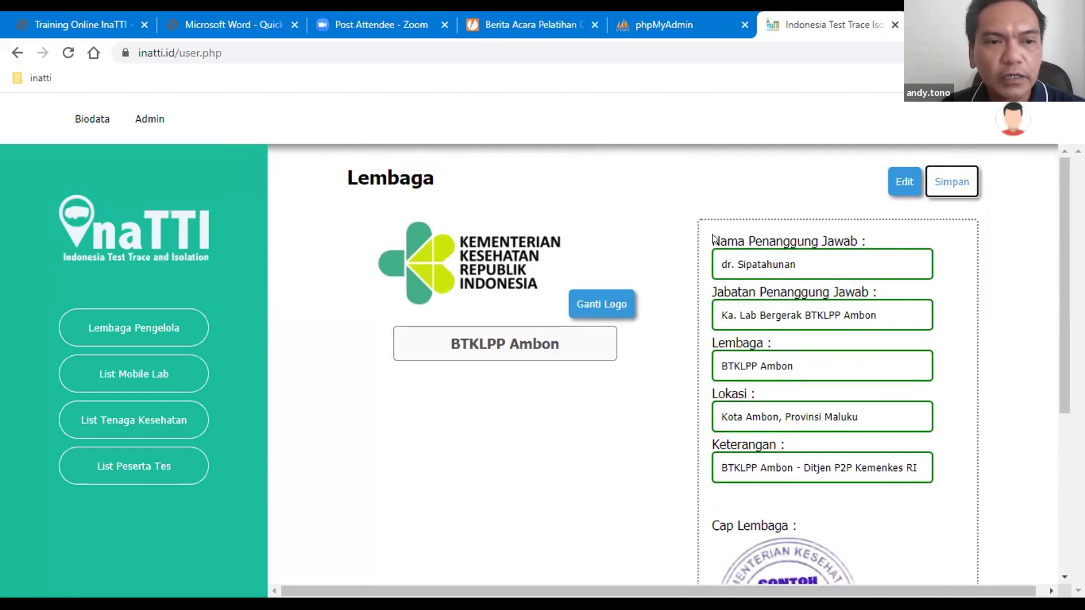
{"action": "left_click", "coordinate": [680, 142]}
{"action": "left_click", "coordinate": [189, 370]}
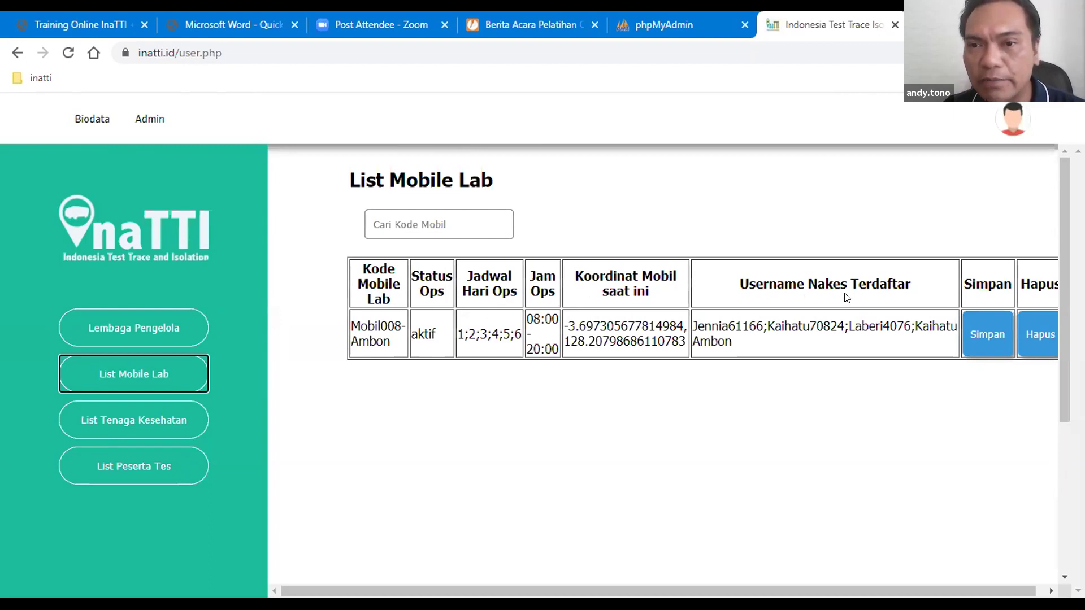
Step: Show List Tenaga Kesehatan, with three health workers assigned to Mobil008-Ambon
{"action": "left_click", "coordinate": [110, 425]}
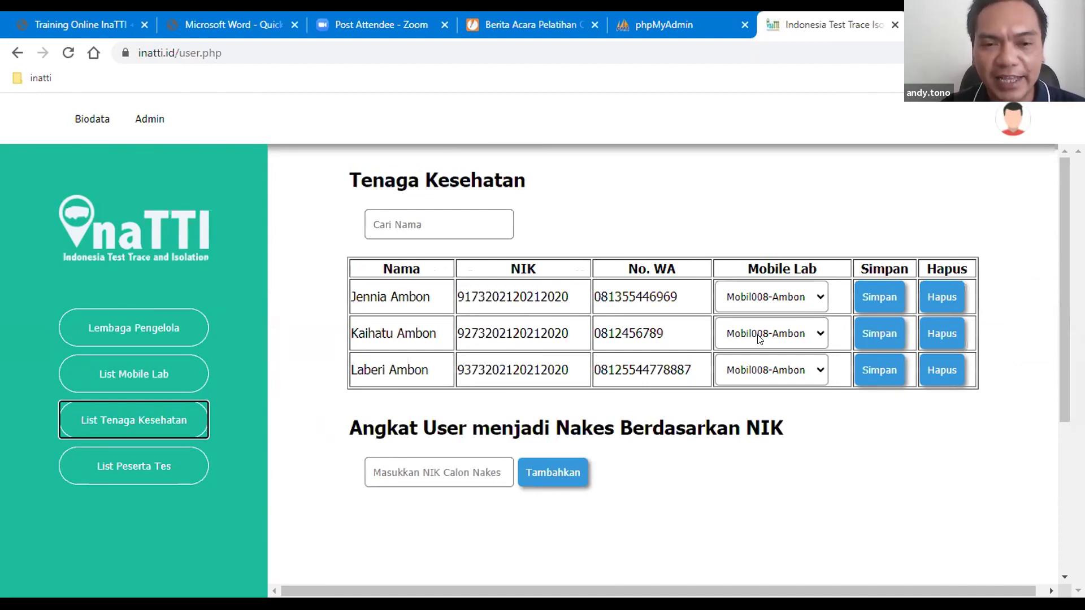
{"action": "scroll", "coordinate": [503, 460], "scroll_direction": "down", "scroll_amount": 3}
Step: Enter the candidate's NIK into the Masukkan NIK Calon Nakes field
{"action": "left_click", "coordinate": [378, 311]}
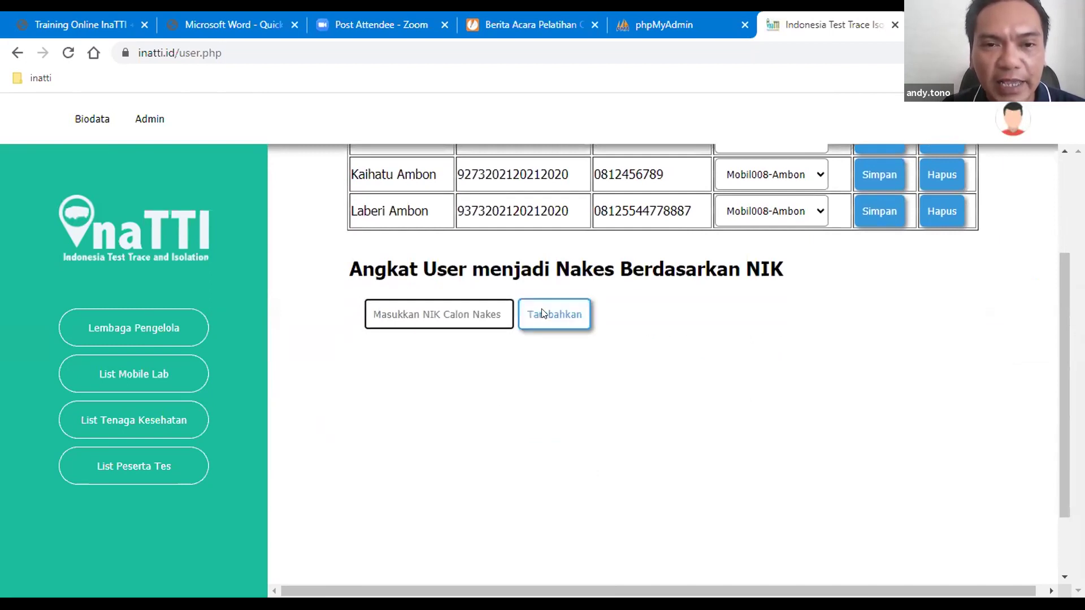
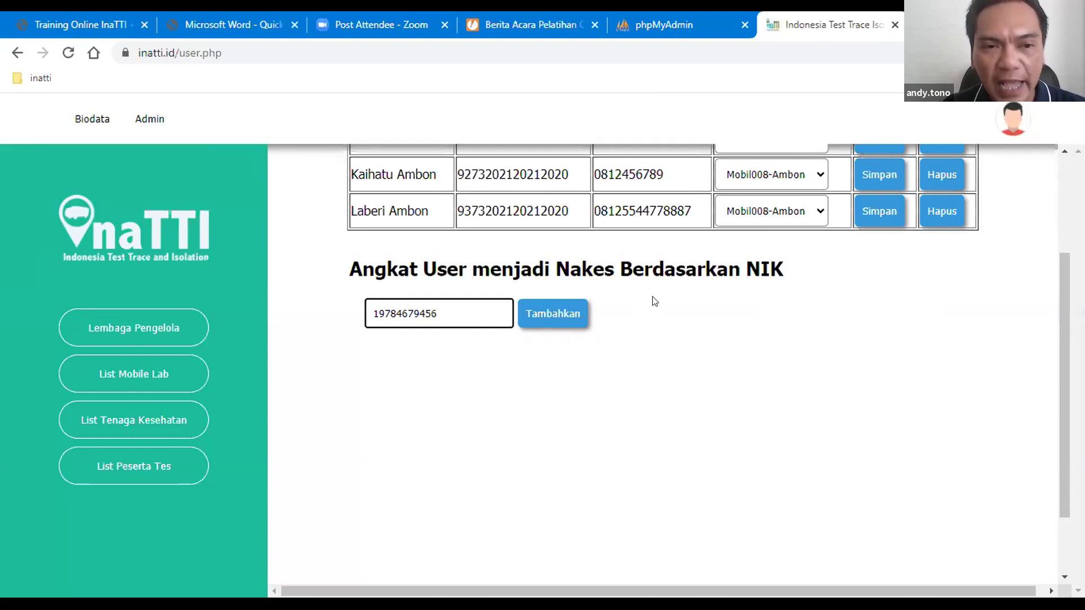
Step: Browse the List Peserta Tes, List Mobile Lab and List Tenaga Kesehatan pages
{"action": "left_click", "coordinate": [107, 463]}
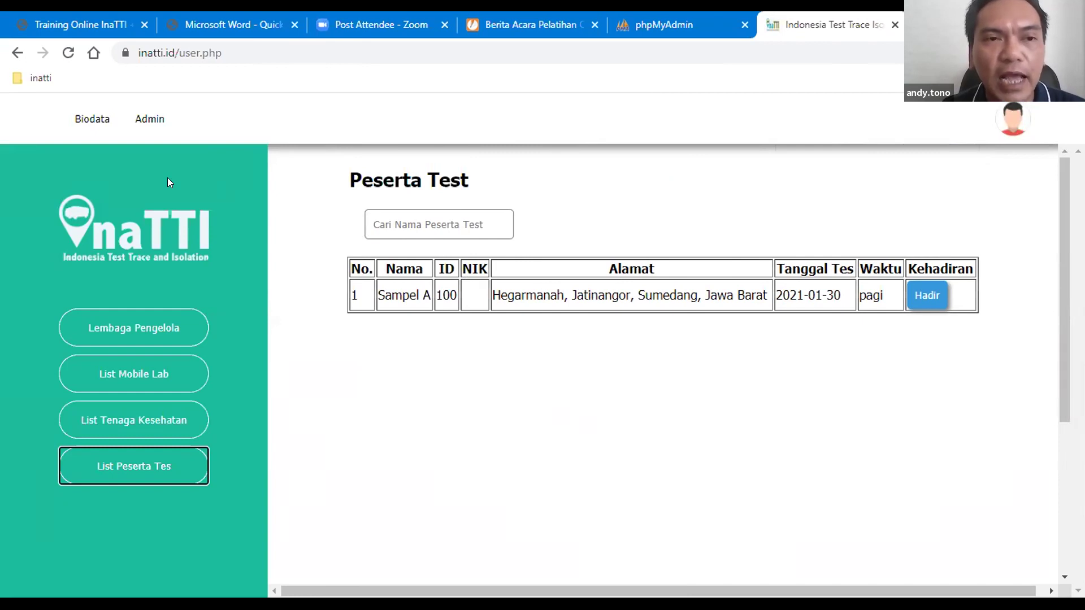
{"action": "left_click", "coordinate": [139, 371]}
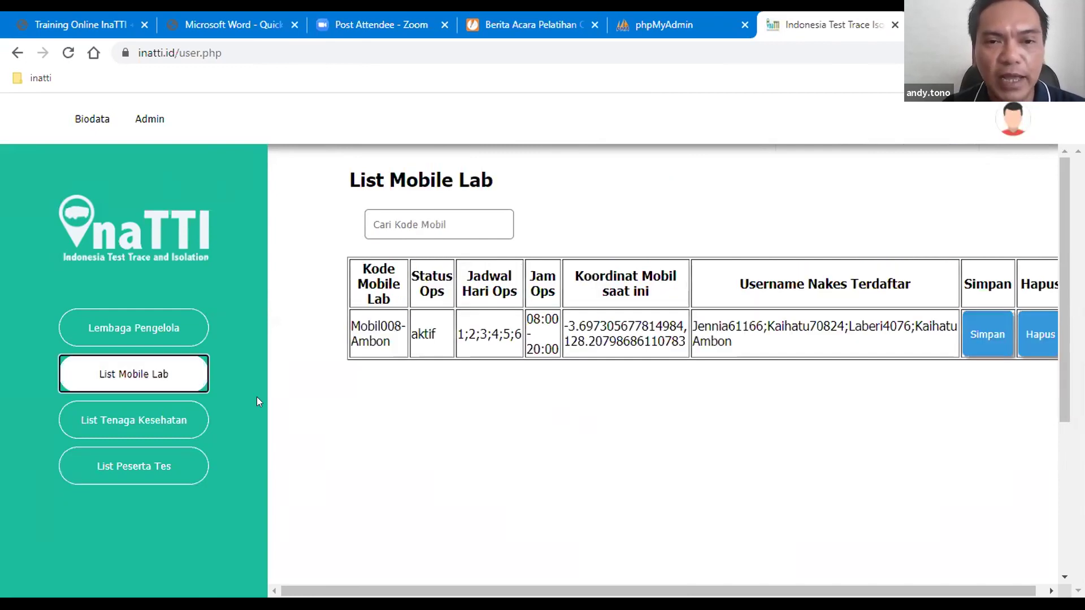
{"action": "left_click", "coordinate": [129, 412]}
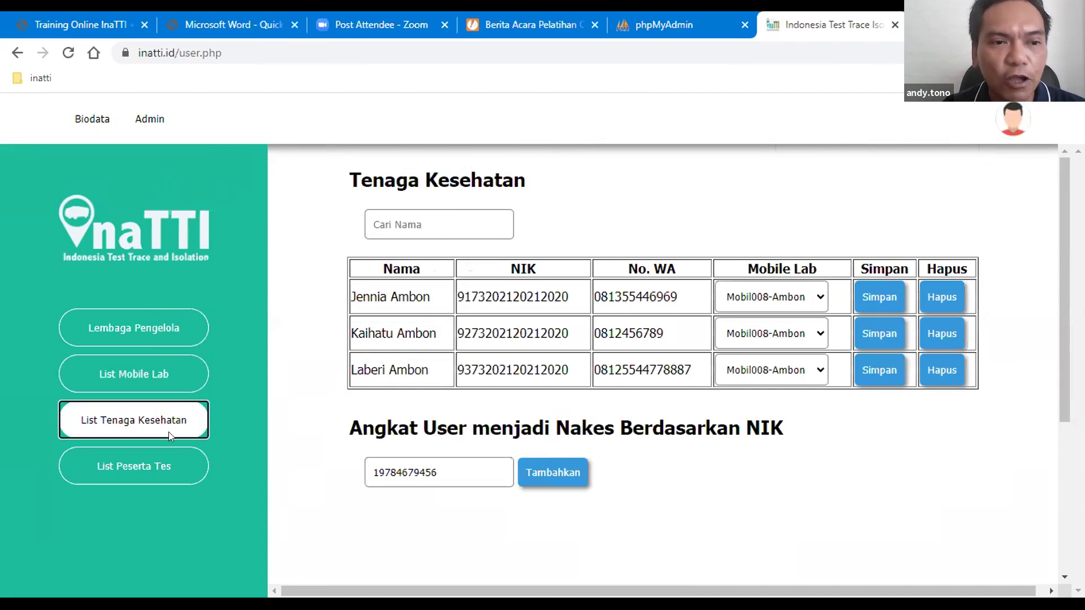
Step: Select the entered NIK, then log out of the admin account with Keluar
{"action": "left_click", "coordinate": [457, 472]}
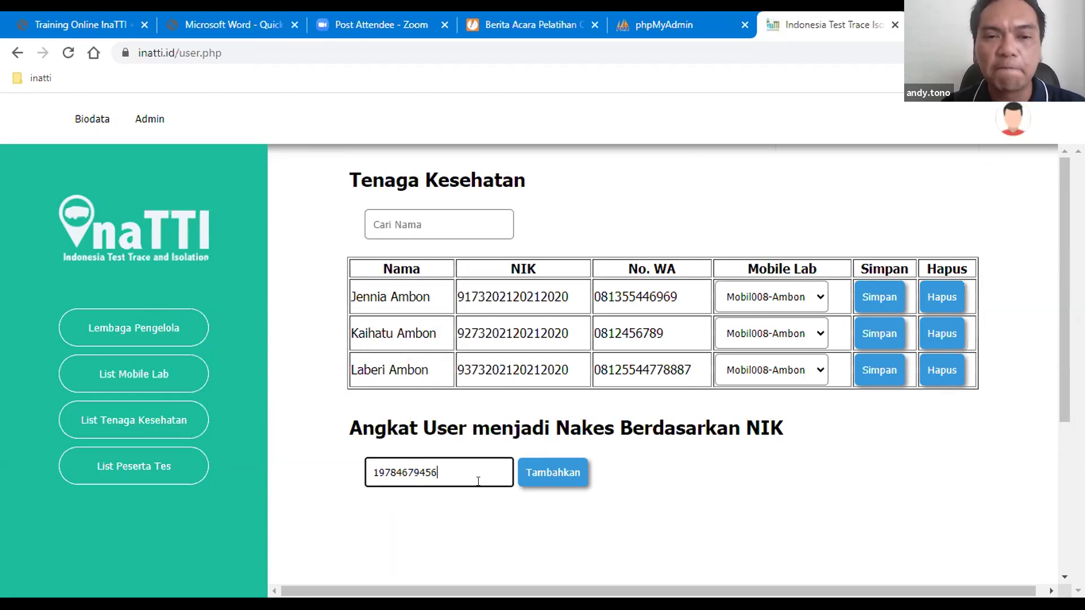
{"action": "double_click", "coordinate": [451, 468]}
{"action": "left_click", "coordinate": [243, 260]}
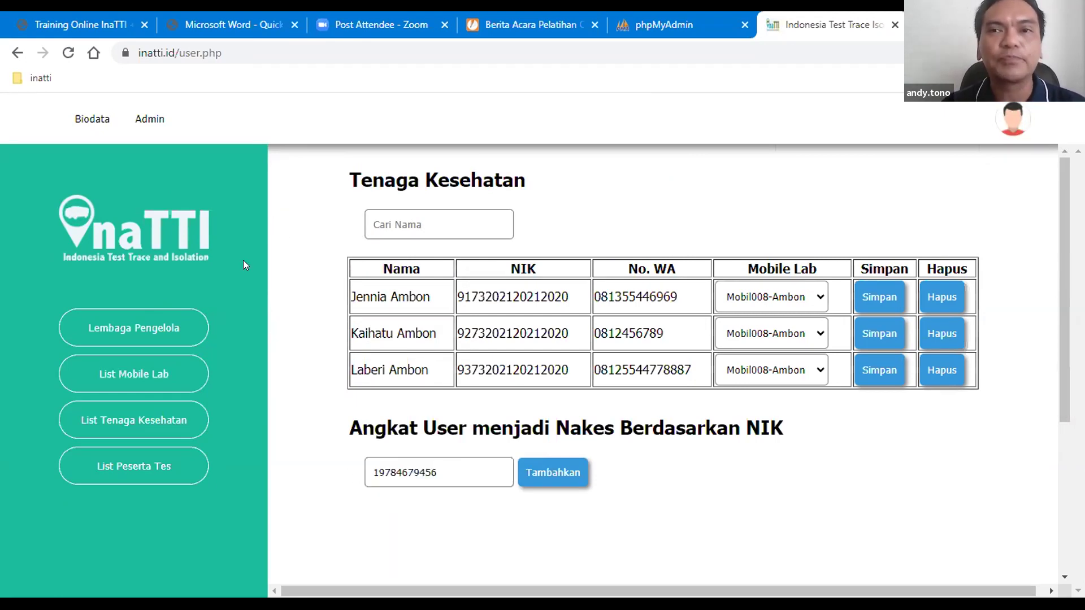
{"action": "left_click", "coordinate": [1015, 126]}
{"action": "left_click", "coordinate": [961, 119]}
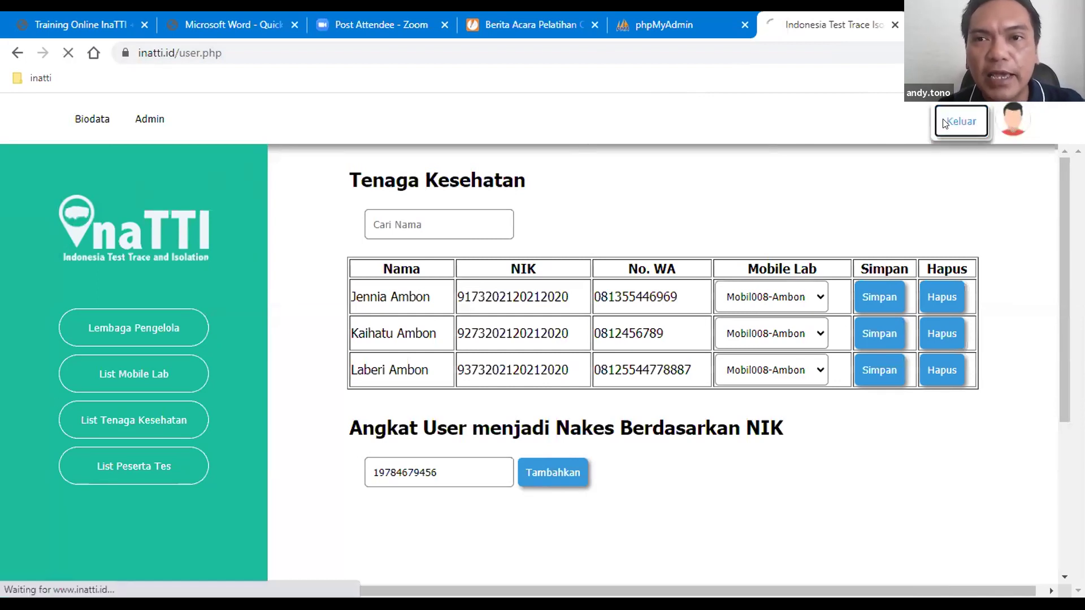
Step: Sign in with the saved health-worker login from the autofill list
{"action": "left_click", "coordinate": [794, 278]}
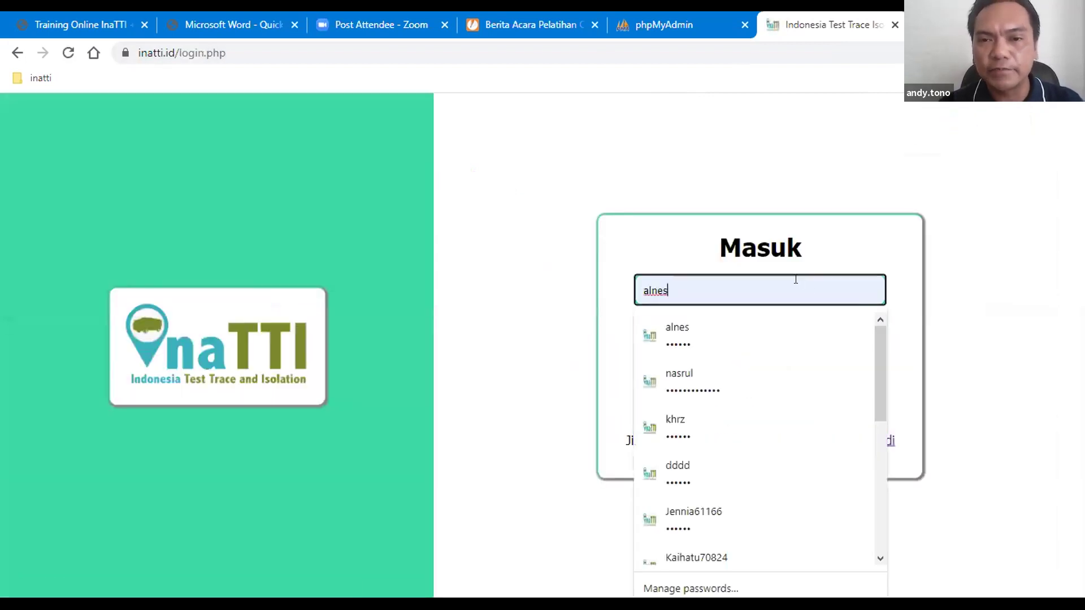
{"action": "scroll", "coordinate": [789, 394], "scroll_direction": "down", "scroll_amount": 2}
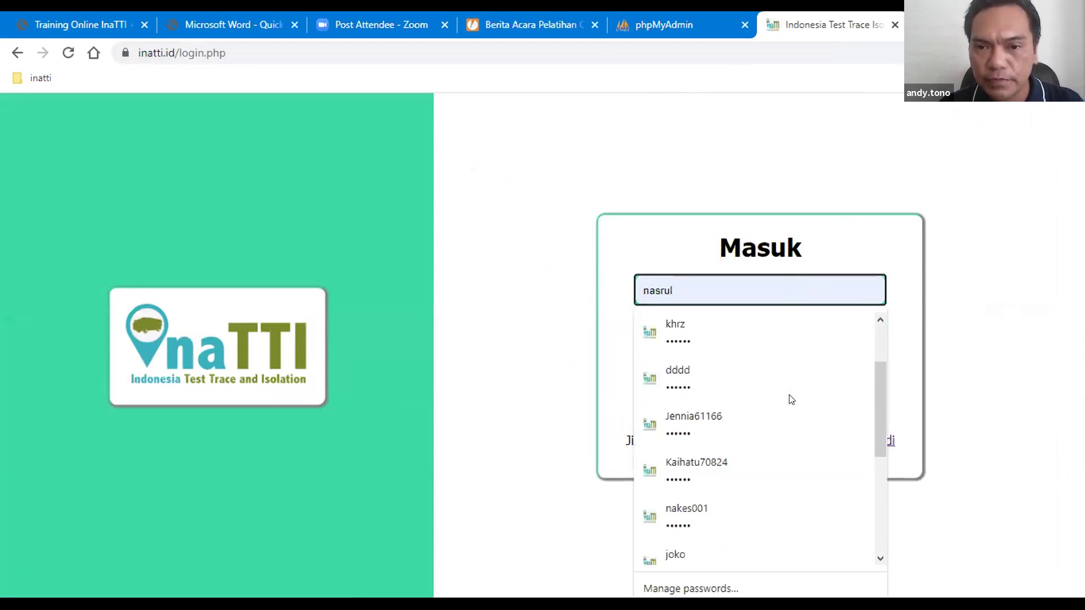
{"action": "scroll", "coordinate": [790, 395], "scroll_direction": "down", "scroll_amount": 2}
{"action": "left_click", "coordinate": [775, 414]}
{"action": "left_click", "coordinate": [755, 370]}
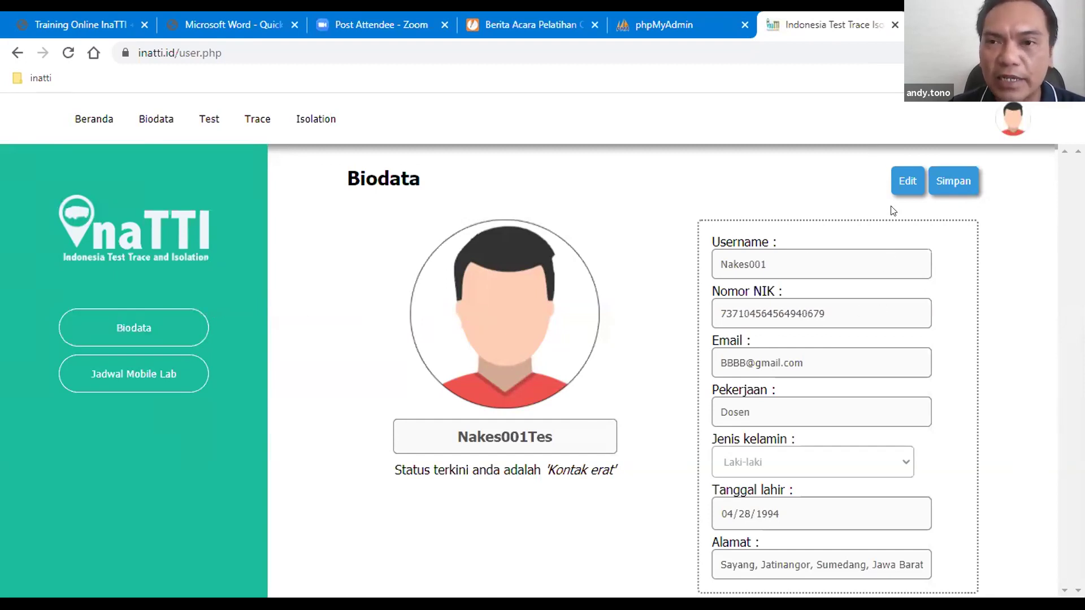
Step: View the health worker's Biodata page, then the mobile lab schedule page
{"action": "left_click", "coordinate": [904, 181]}
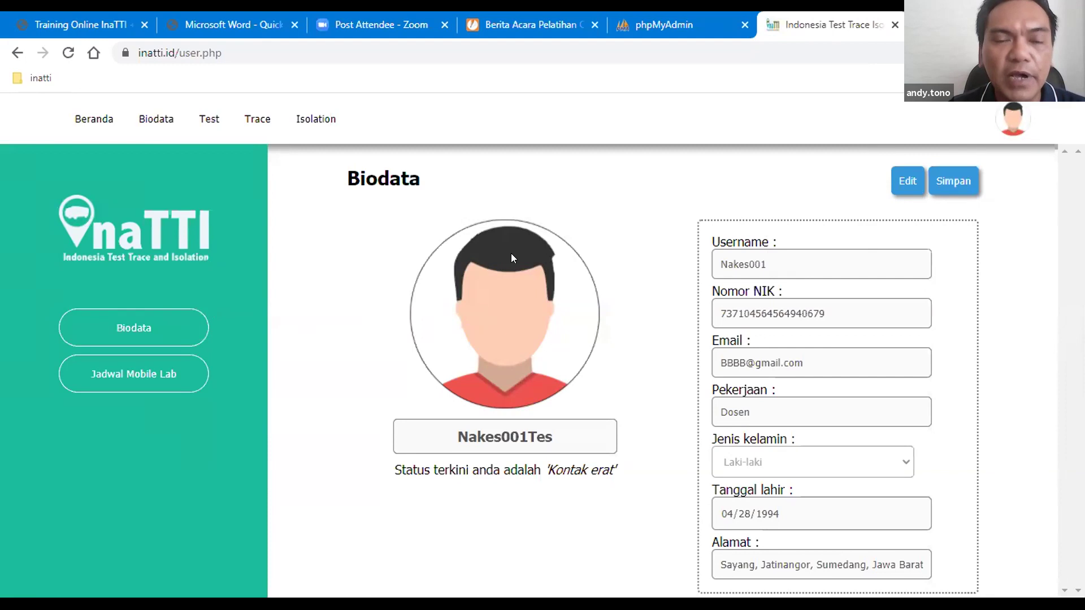
{"action": "left_click", "coordinate": [133, 328]}
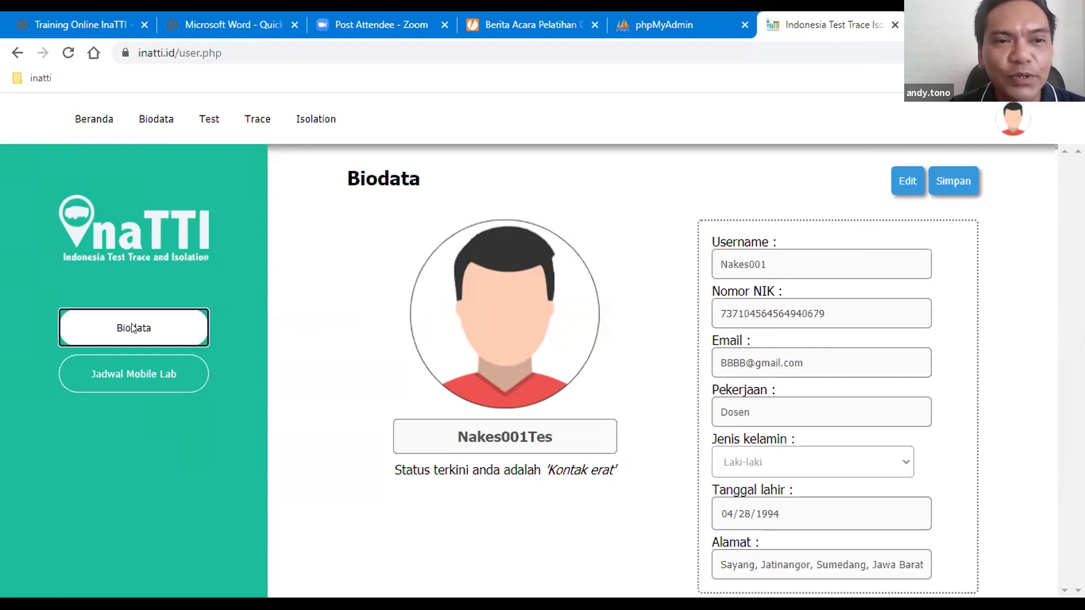
{"action": "left_click", "coordinate": [136, 373]}
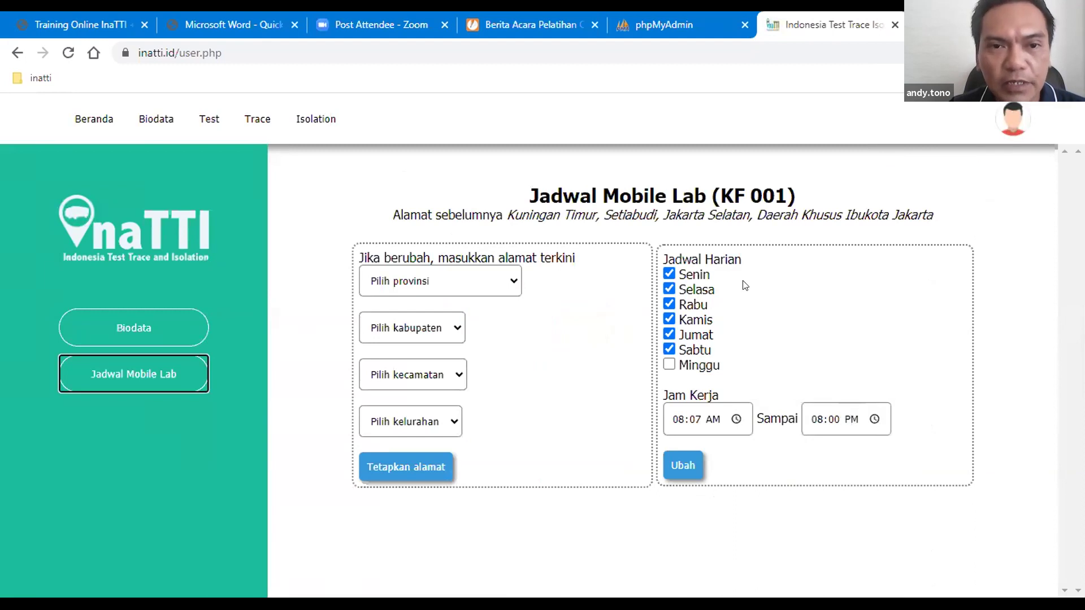
Step: Resubmit the Monday–Saturday schedule with Ubah and show the KF 001 RT-PCR registrant list
{"action": "left_click", "coordinate": [486, 288]}
{"action": "left_click", "coordinate": [541, 278]}
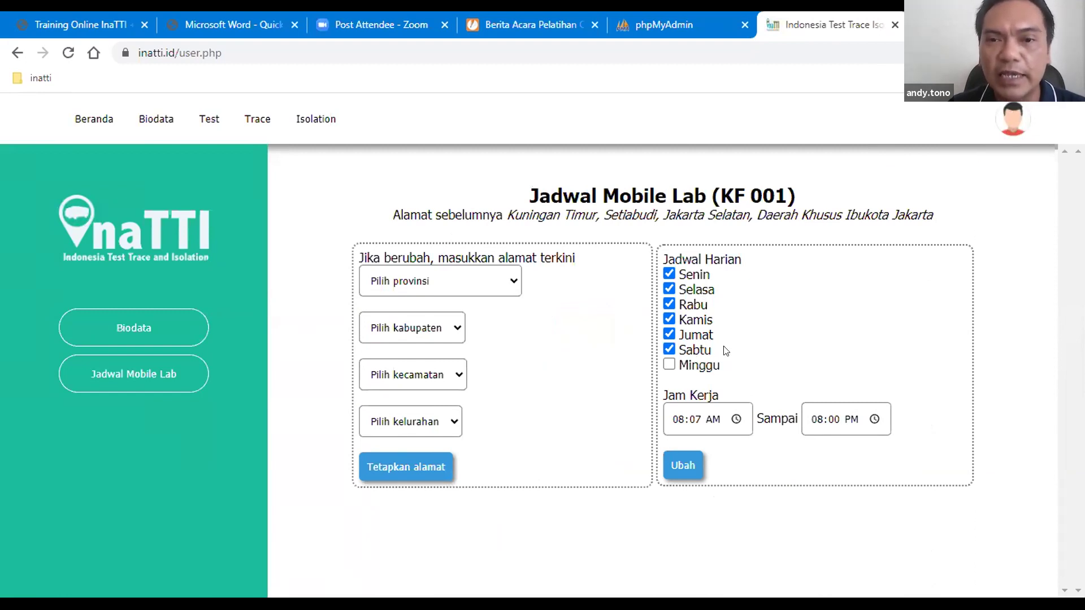
{"action": "left_click", "coordinate": [687, 462]}
{"action": "left_click", "coordinate": [207, 121]}
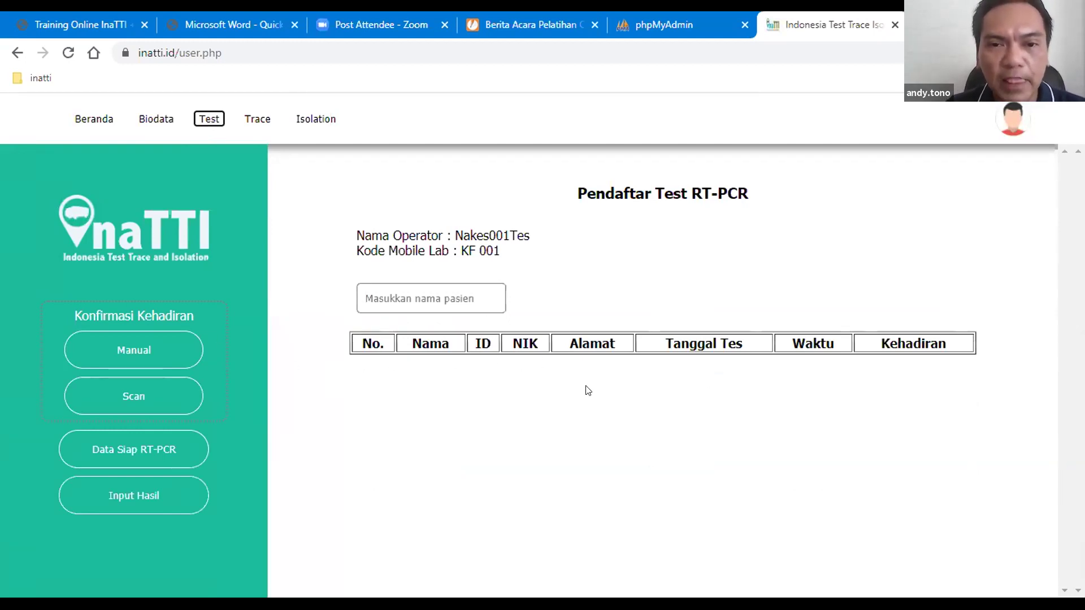
Step: Check the Manual and Scan attendance-confirmation views, then switch to the Quick Guide PDF
{"action": "left_click", "coordinate": [153, 347]}
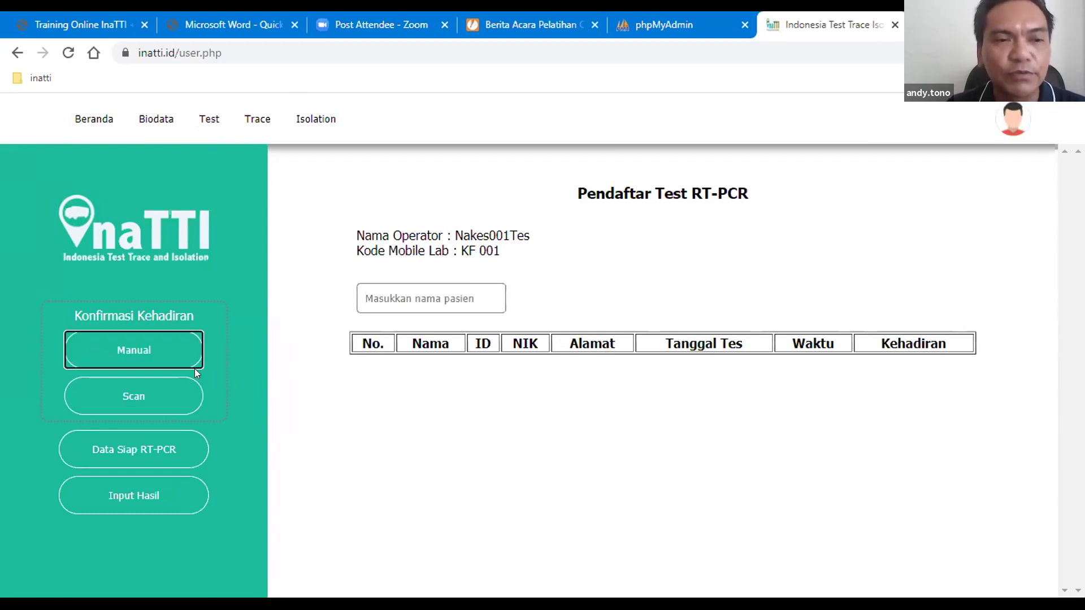
{"action": "left_click", "coordinate": [148, 397]}
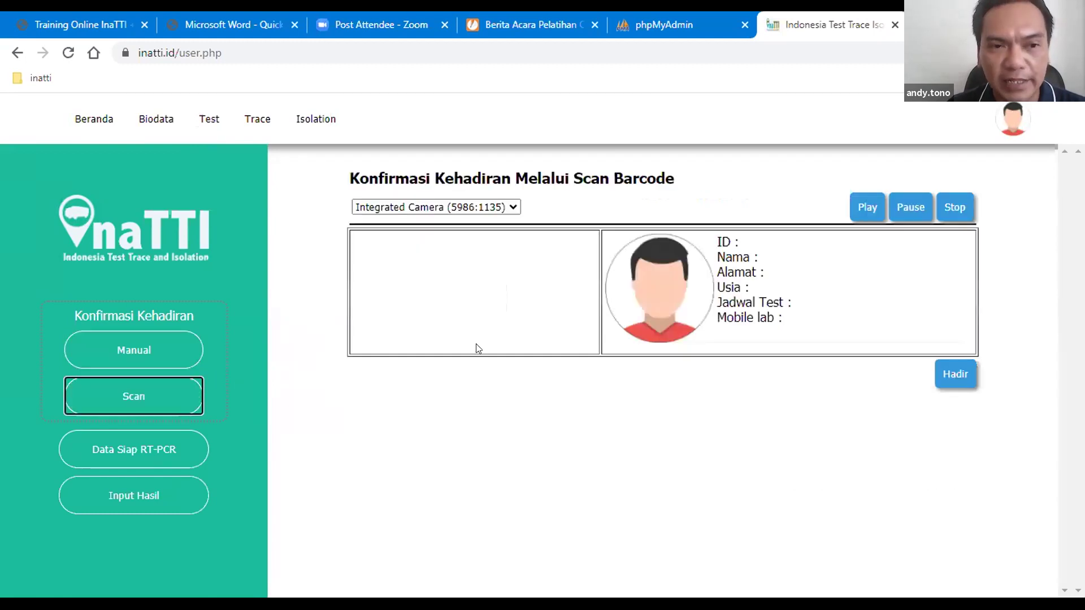
{"action": "left_click", "coordinate": [140, 356]}
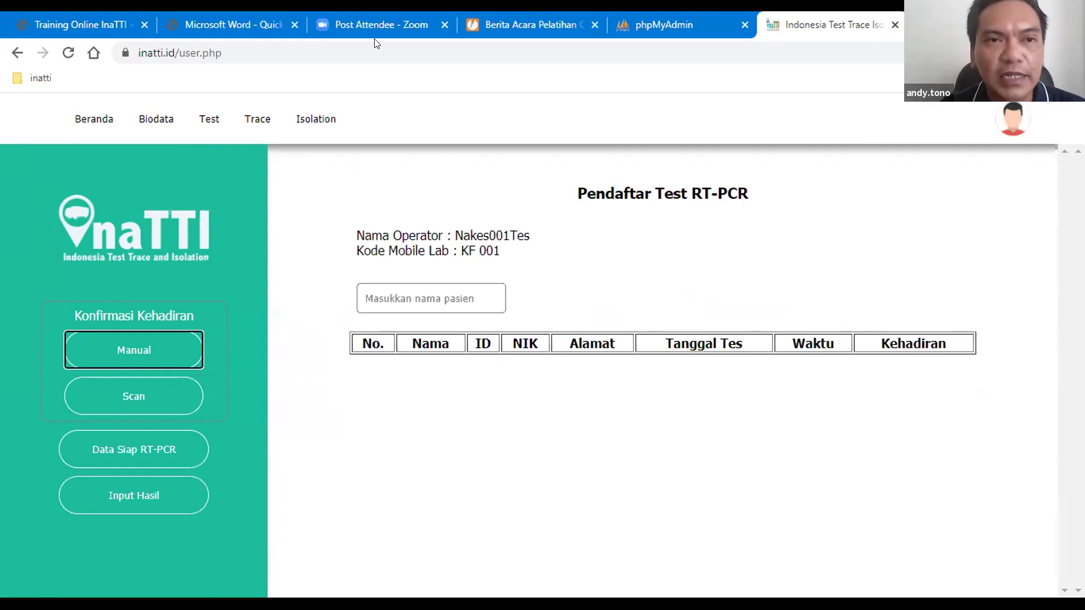
{"action": "left_click", "coordinate": [285, 35]}
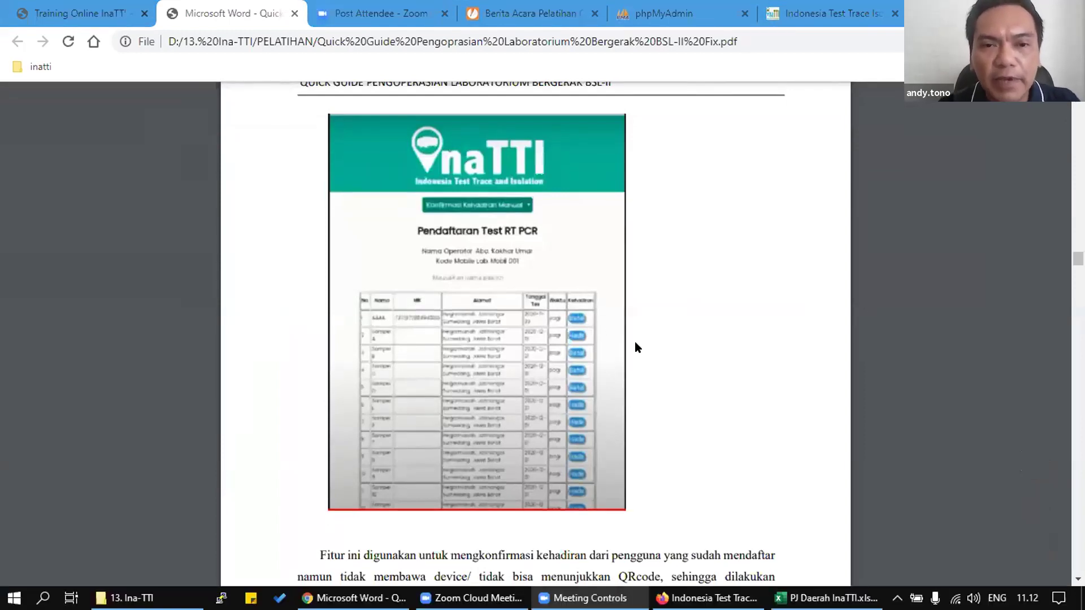
Step: Review the PDF's RT-PCR registration example, then return to the Firefox InaTTI registration form
{"action": "scroll", "coordinate": [635, 353], "scroll_direction": "up", "scroll_amount": 5}
{"action": "scroll", "coordinate": [548, 350], "scroll_direction": "up", "scroll_amount": 1}
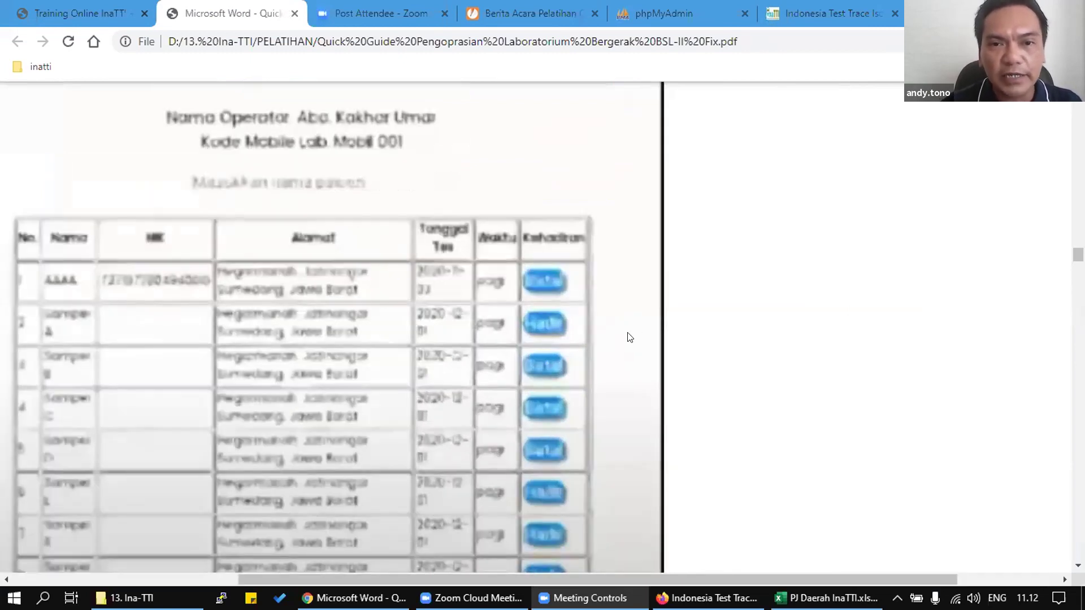
{"action": "scroll", "coordinate": [633, 342], "scroll_direction": "down", "scroll_amount": 2}
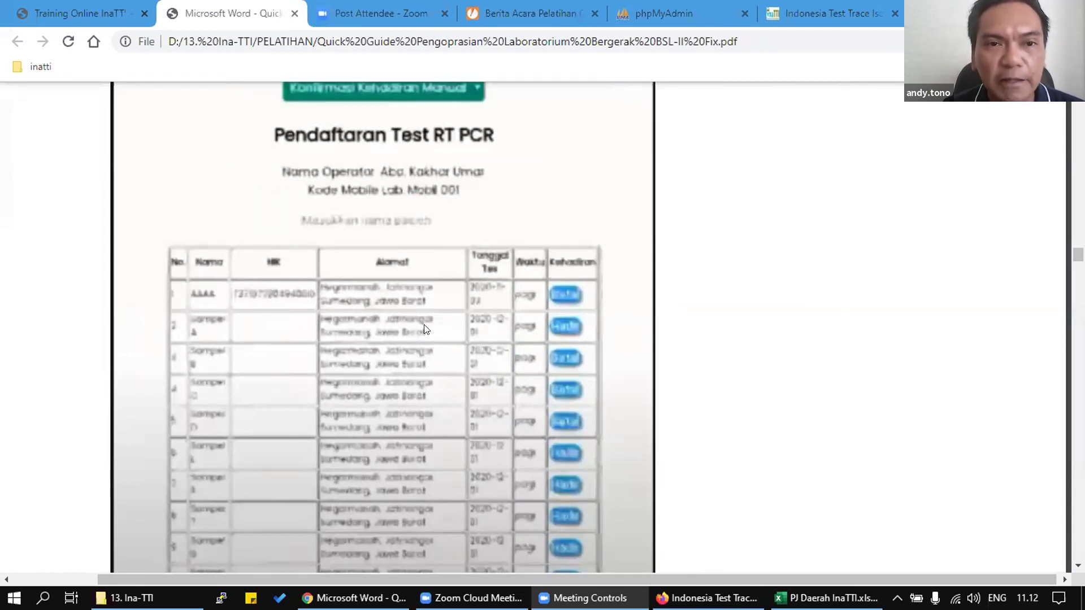
{"action": "scroll", "coordinate": [427, 329], "scroll_direction": "up", "scroll_amount": 3}
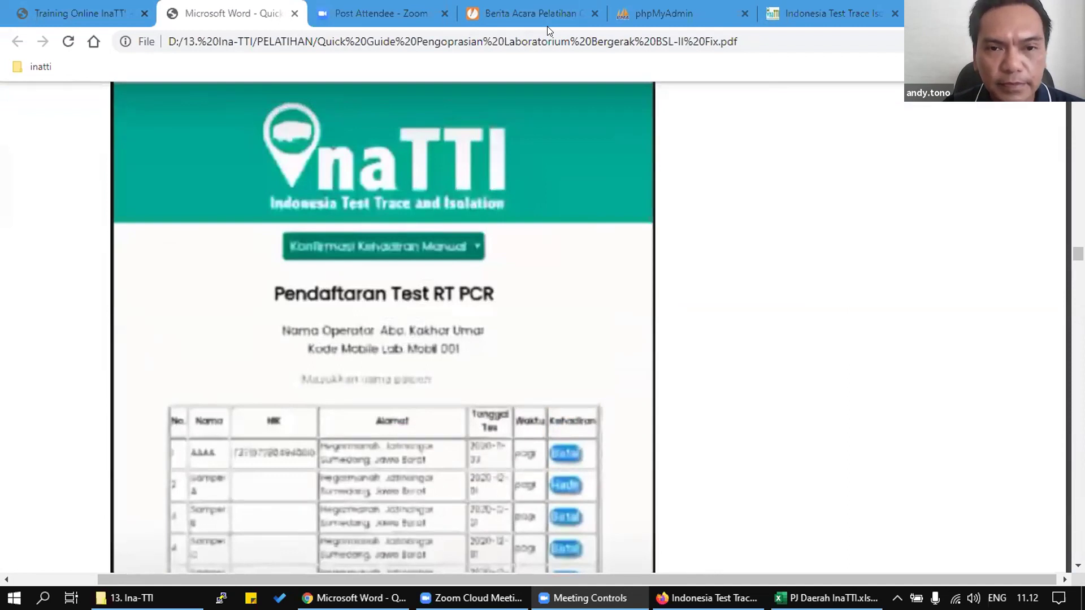
{"action": "key", "text": "alt+Tab"}
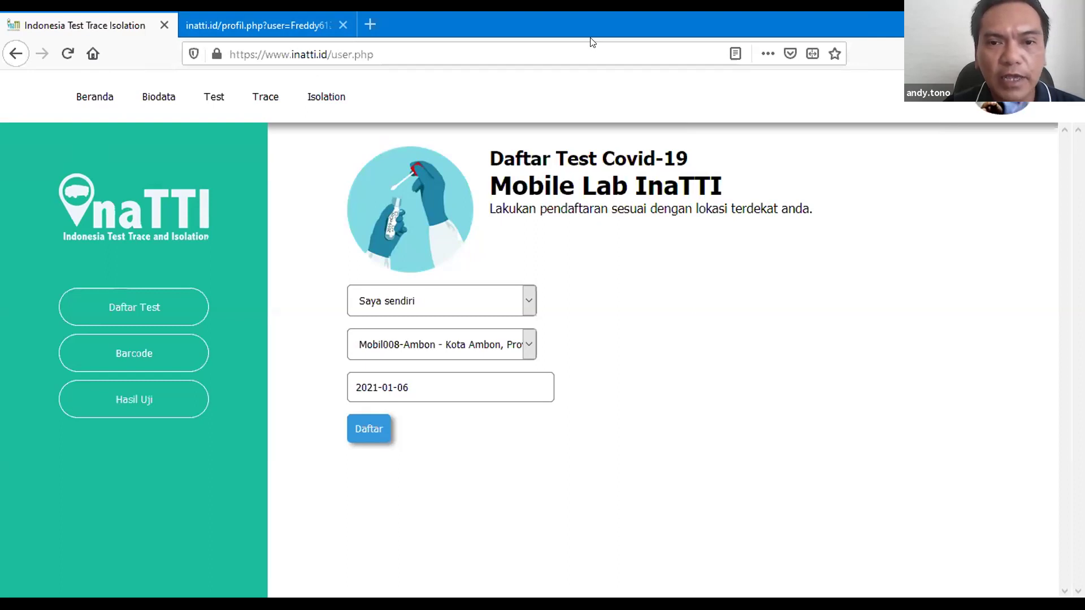
Step: Switch back to Chrome and cycle through the Zoom and JotForm tabs to InaTTI
{"action": "key", "text": "alt+Tab"}
{"action": "left_click", "coordinate": [377, 25]}
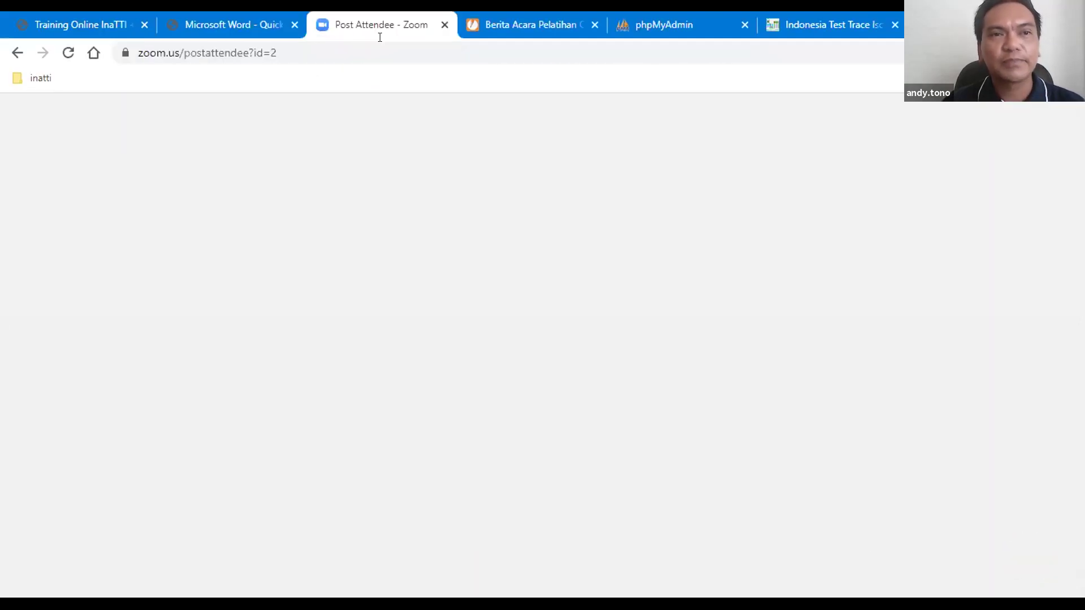
{"action": "left_click", "coordinate": [574, 34]}
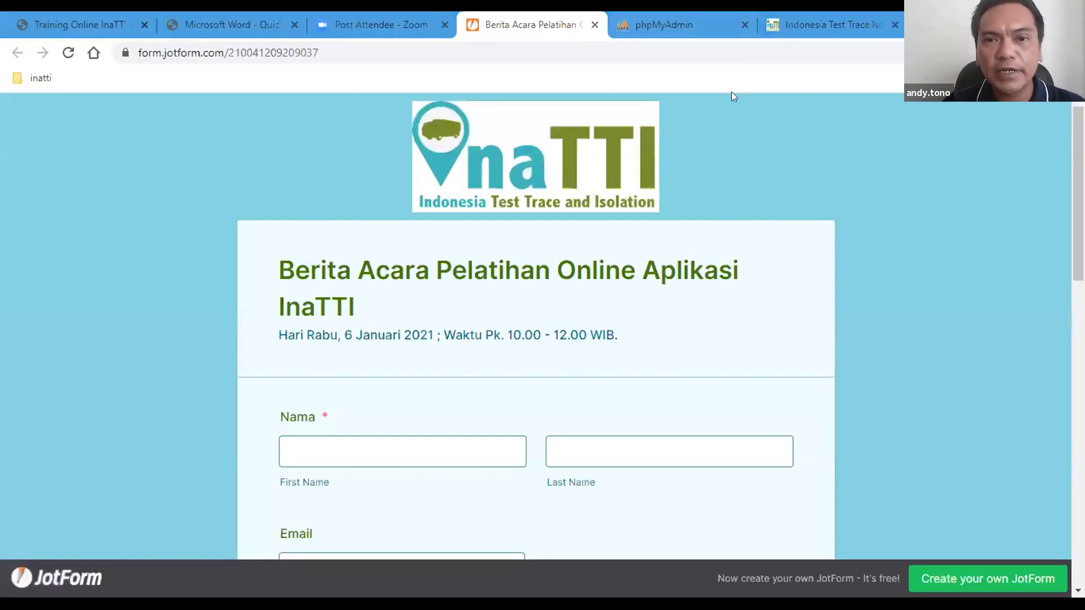
{"action": "left_click", "coordinate": [820, 25]}
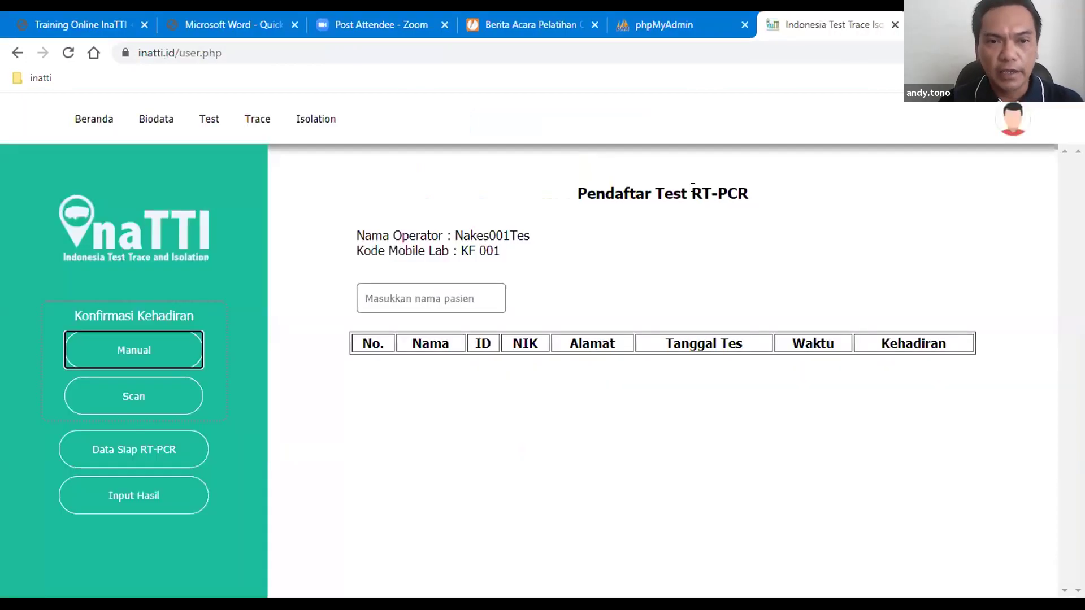
Step: Visit Data Siap RT-PCR, Manual and Test, then show the Kecamatan Setiabudi Data Trace page
{"action": "left_click", "coordinate": [120, 436]}
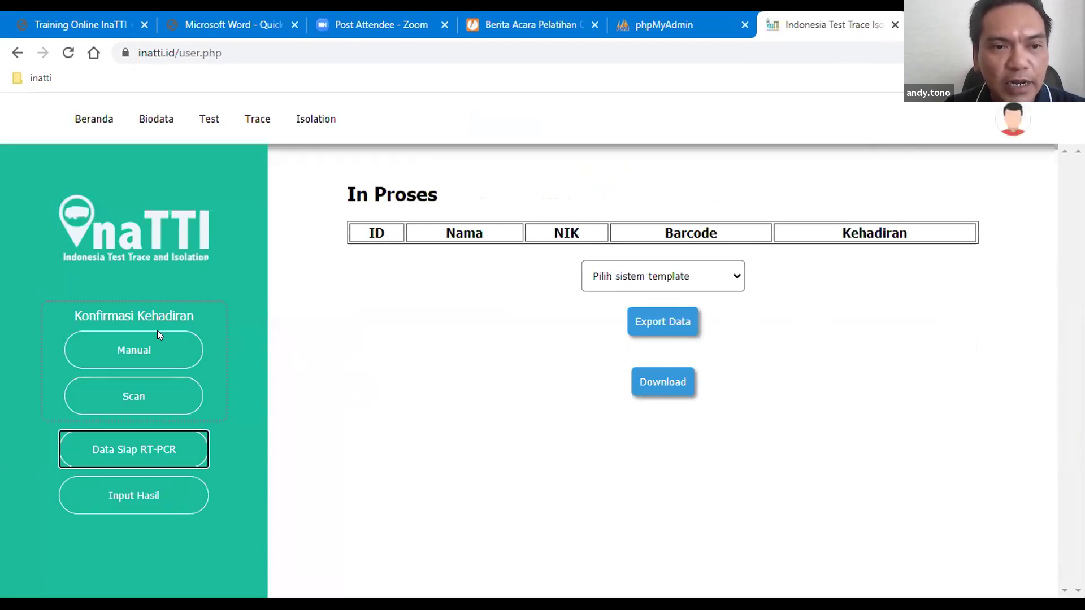
{"action": "left_click", "coordinate": [117, 352]}
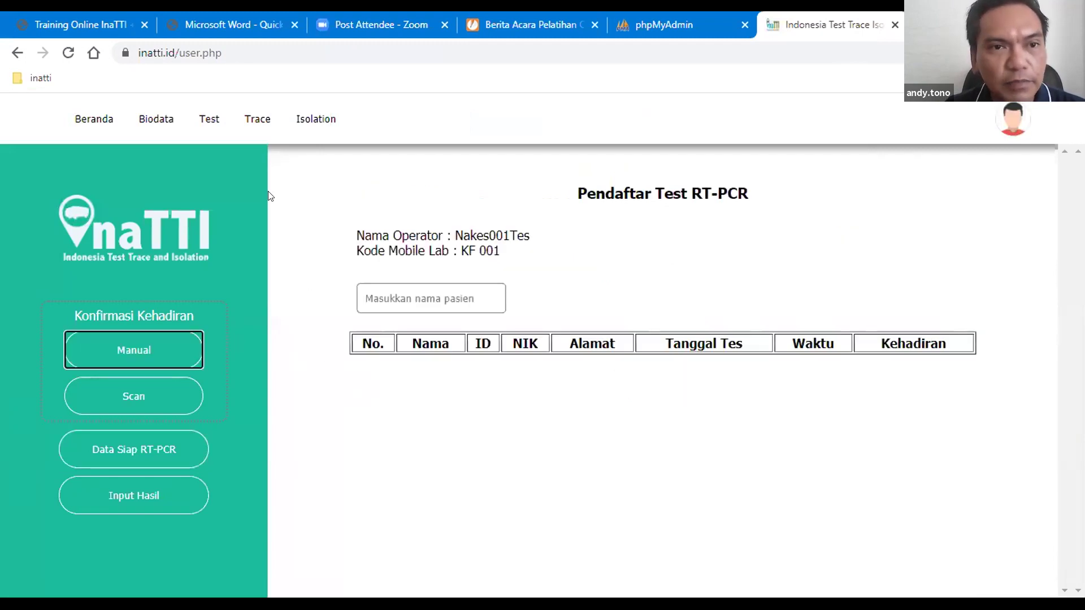
{"action": "left_click", "coordinate": [218, 122]}
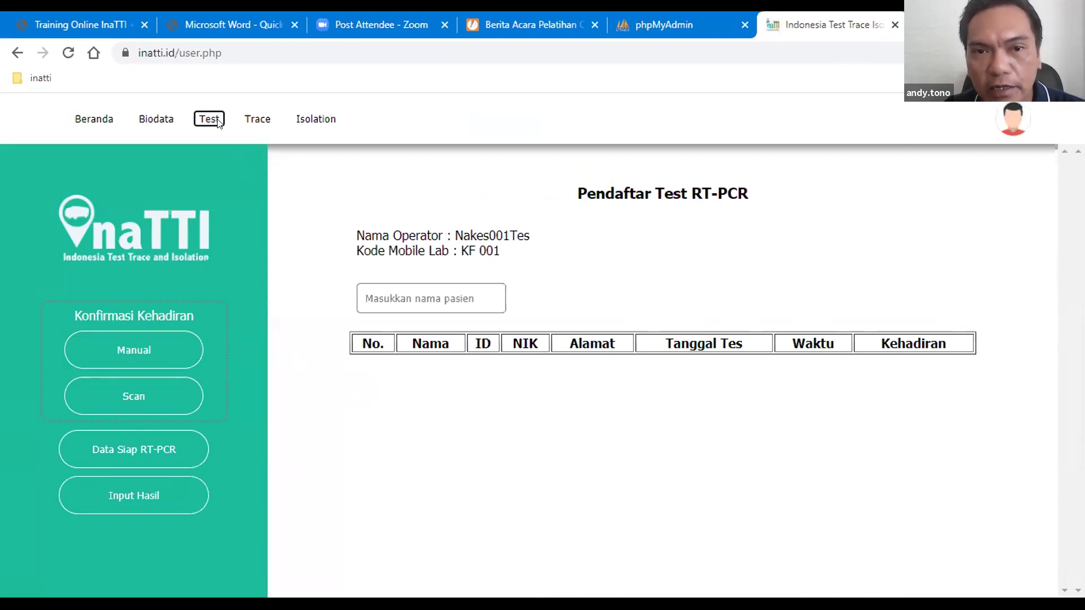
{"action": "left_click", "coordinate": [260, 120]}
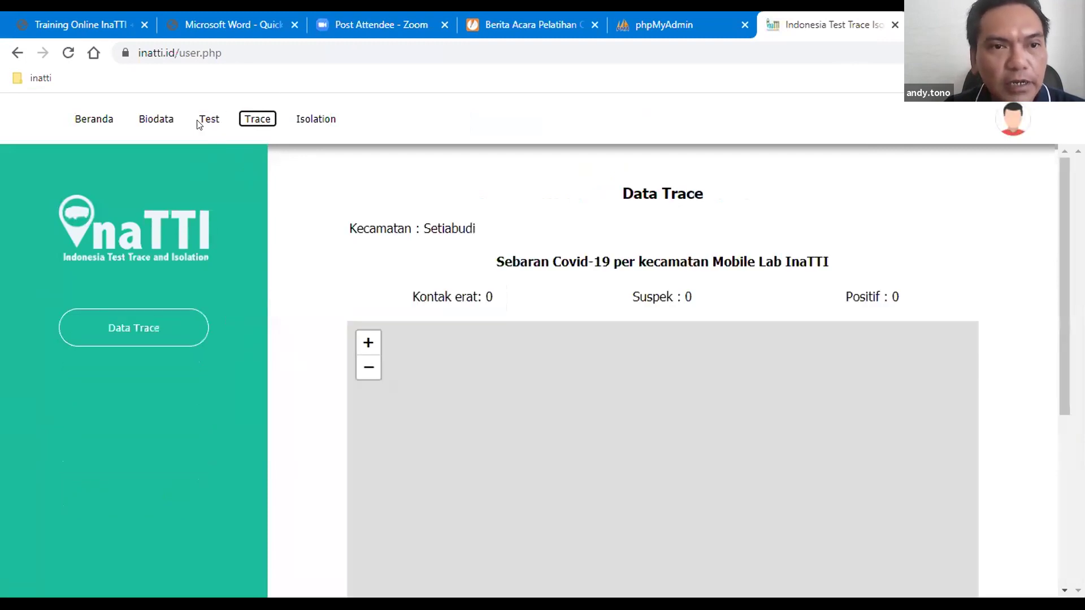
Step: Go from the Data Trace map back to the KF 001 RT-PCR registrant list
{"action": "left_click", "coordinate": [204, 121]}
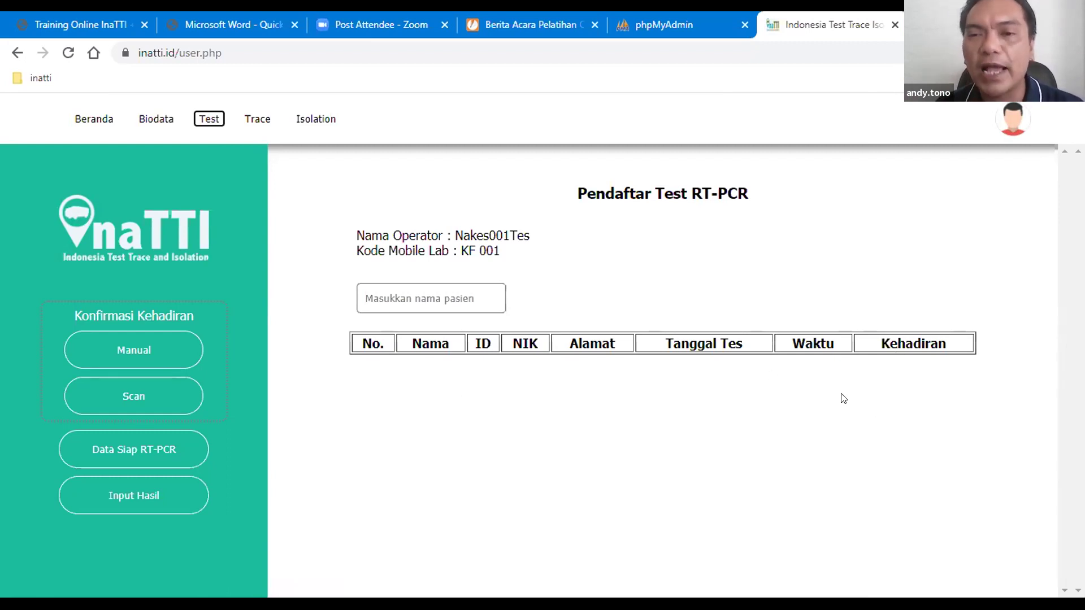
{"action": "left_click", "coordinate": [146, 400]}
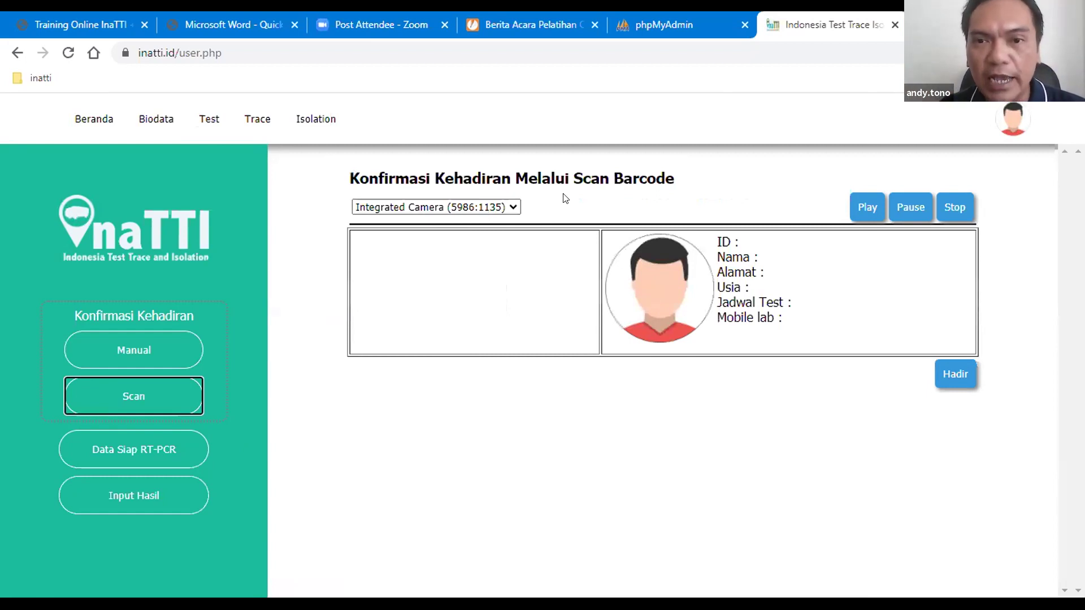
{"action": "left_click", "coordinate": [132, 452]}
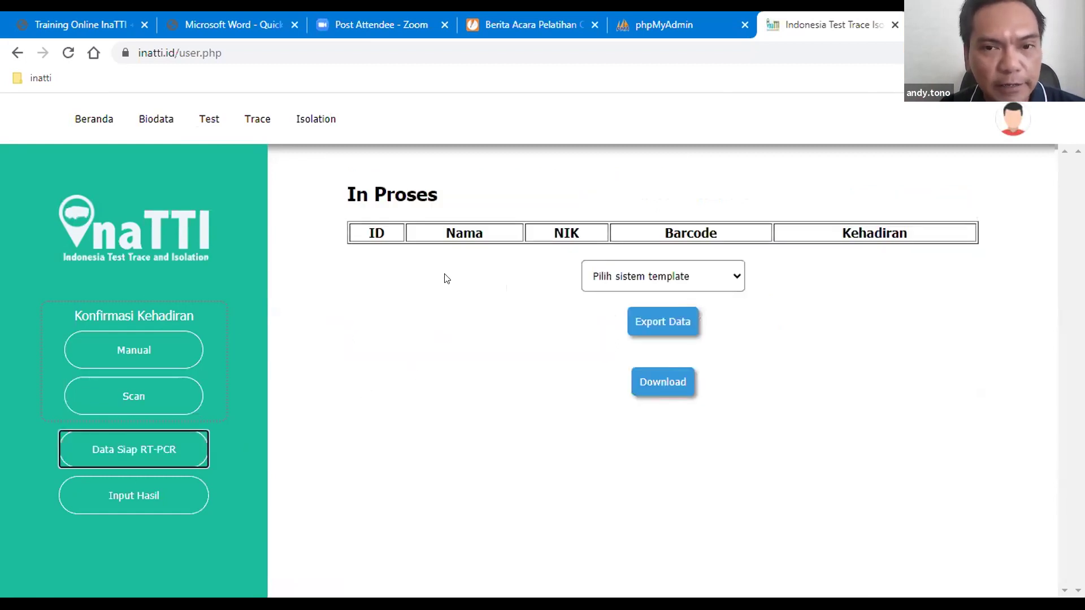
{"action": "left_click", "coordinate": [594, 276]}
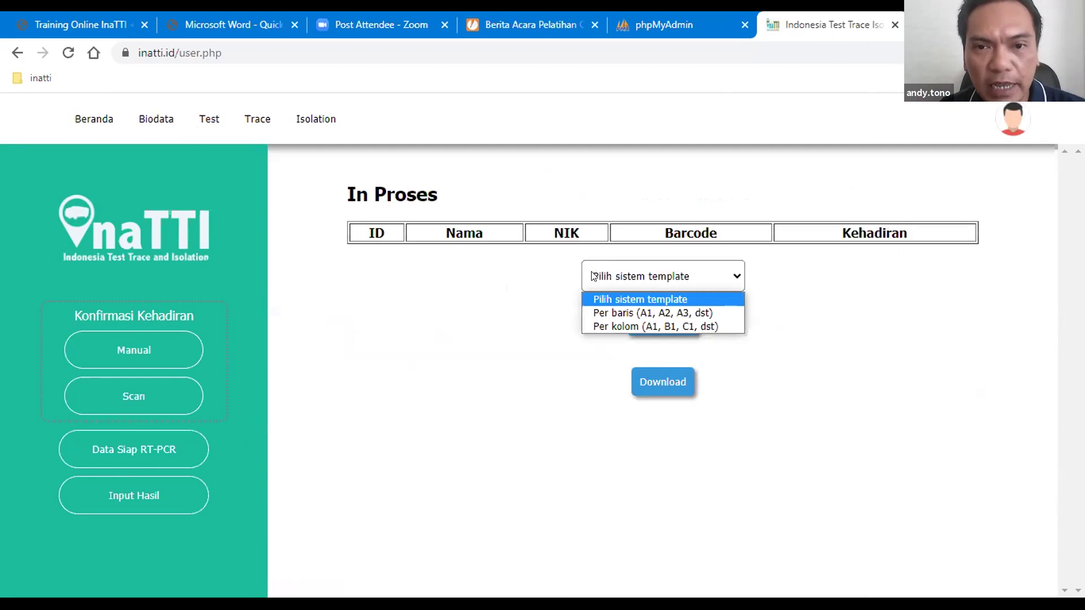
{"action": "left_click", "coordinate": [525, 291]}
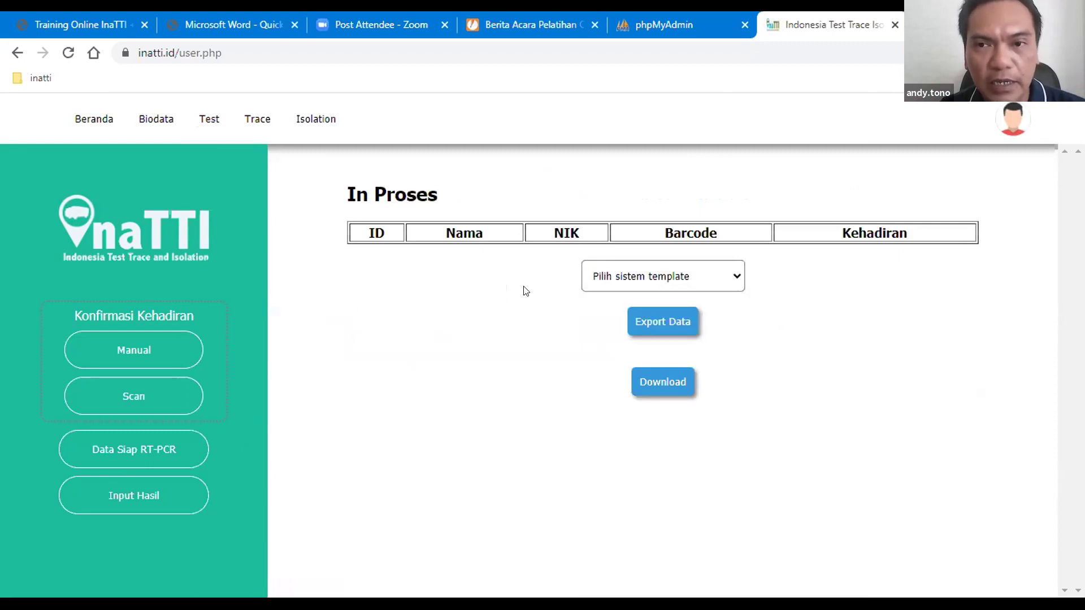
{"action": "left_click", "coordinate": [121, 490]}
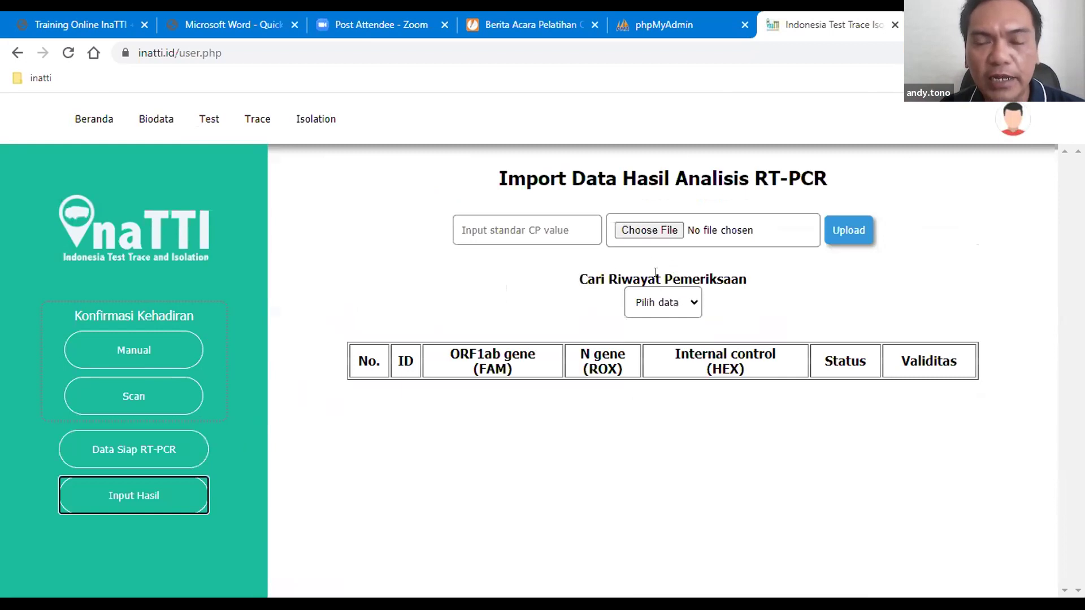
{"action": "left_click", "coordinate": [196, 455]}
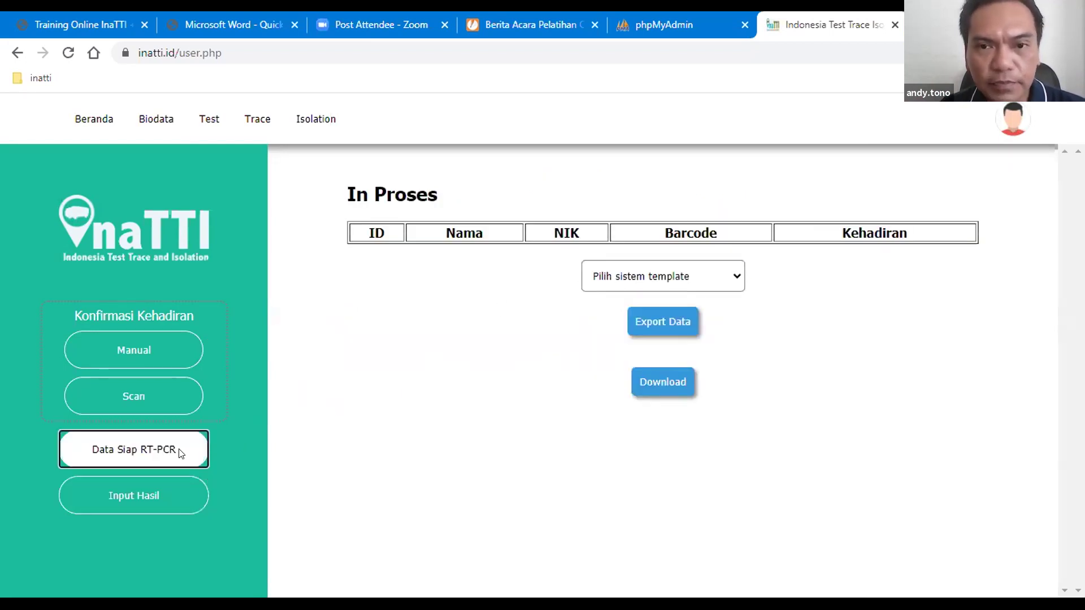
{"action": "left_click", "coordinate": [714, 280]}
{"action": "left_click", "coordinate": [791, 301]}
{"action": "left_click", "coordinate": [209, 120]}
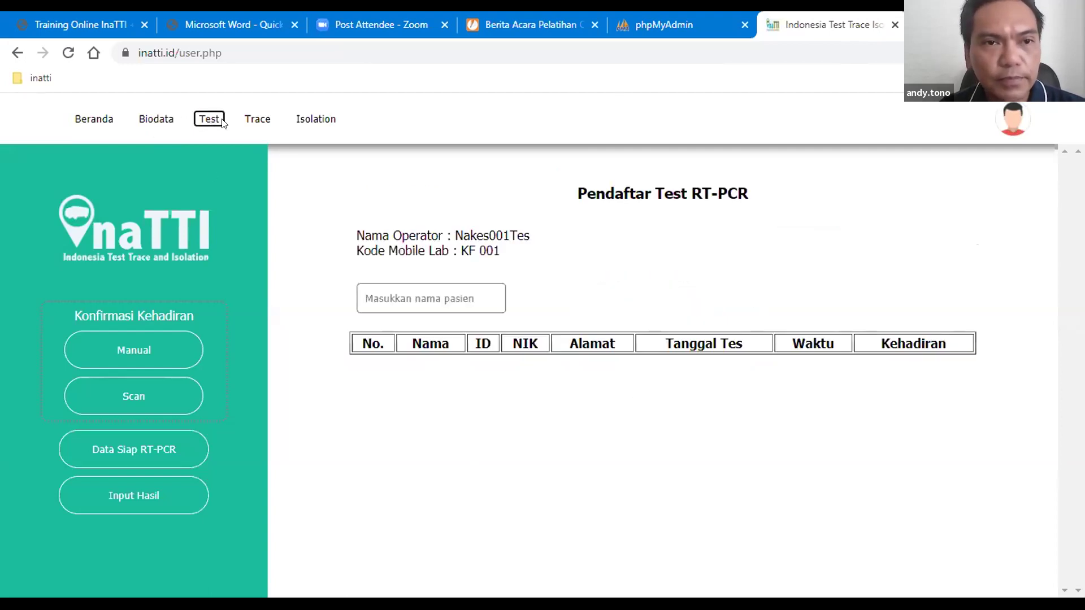